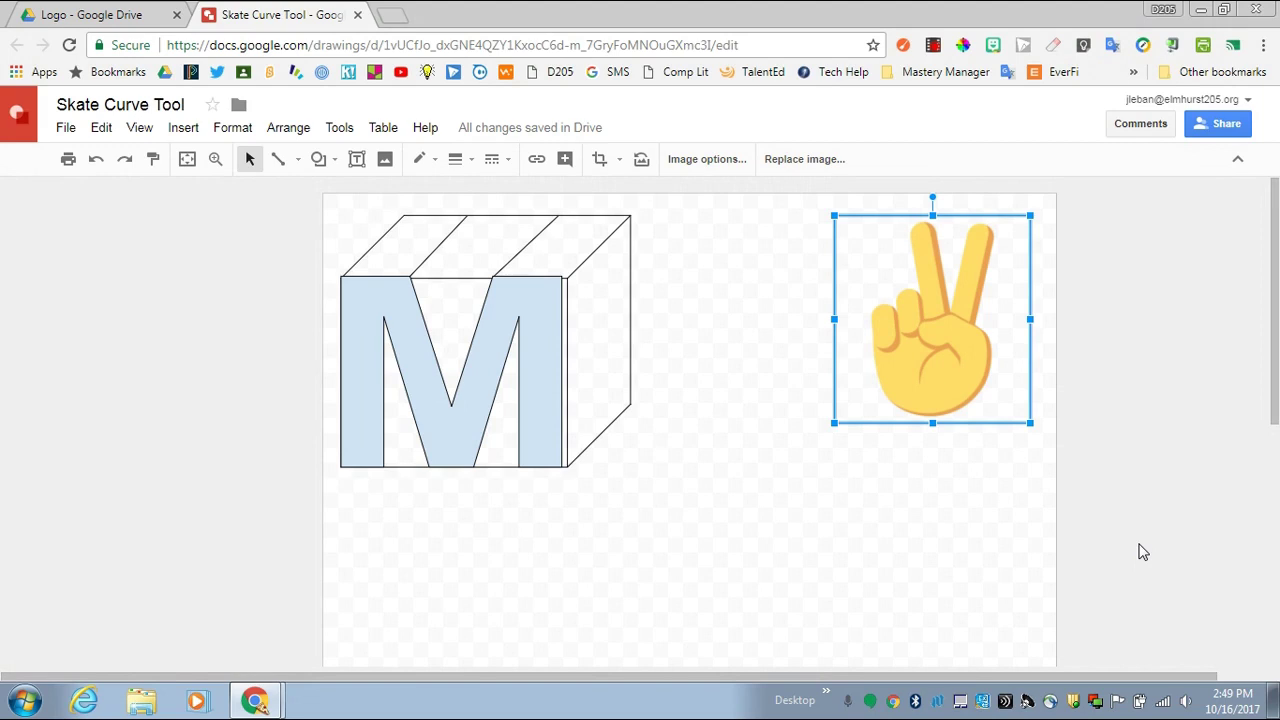
Deselect the peace-hand emoji and bring up the Shapes grid from the shape menu.
left_click(754, 232)
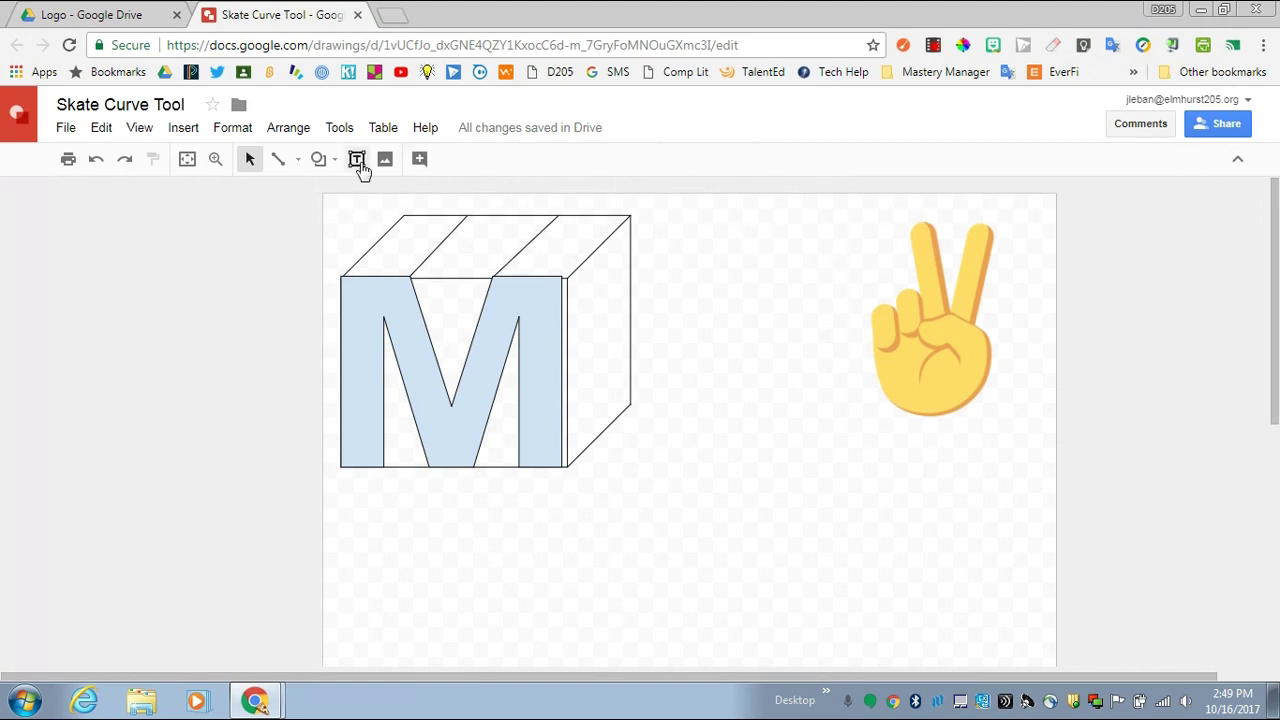
left_click(328, 162)
mouse_move(366, 197)
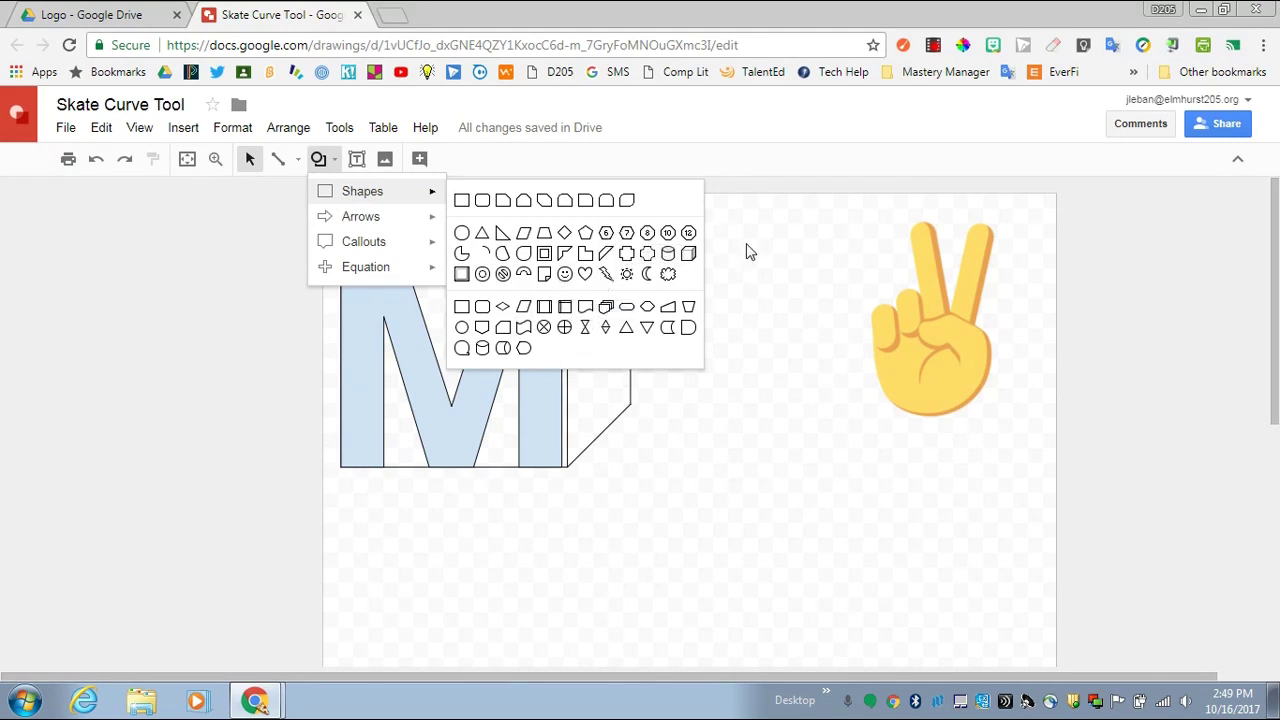
left_click(740, 386)
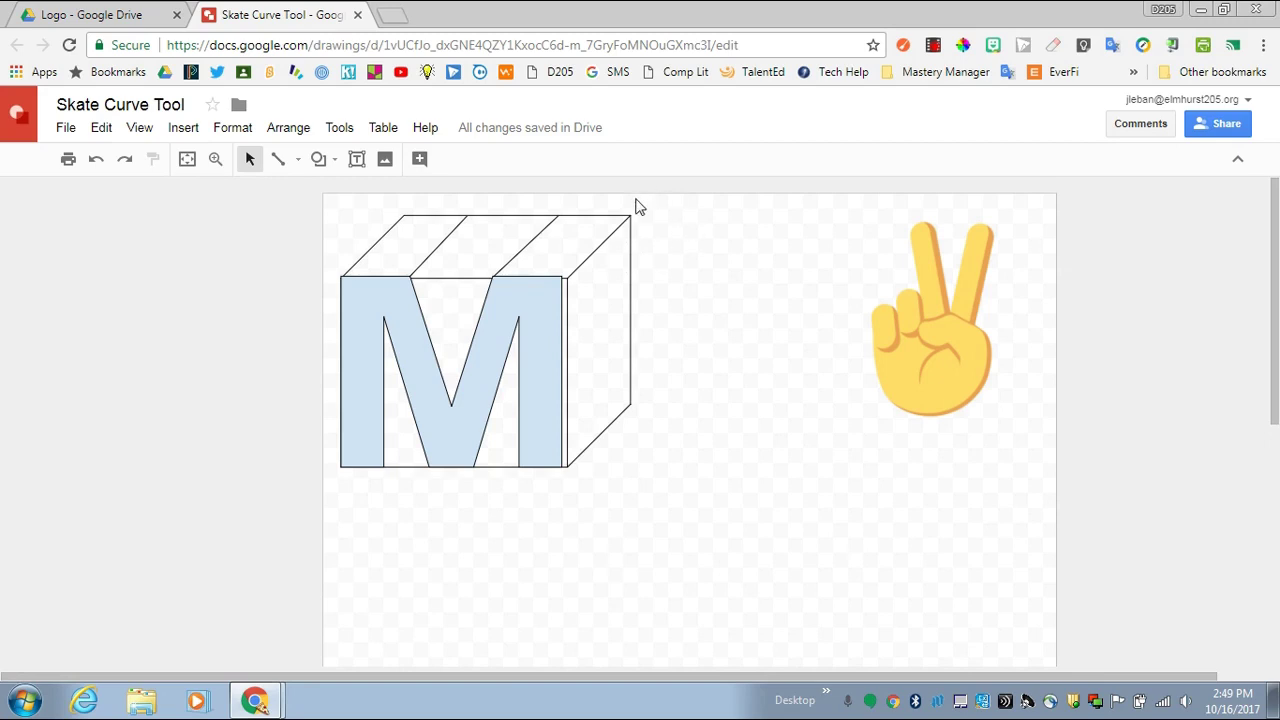
left_click(315, 170)
mouse_move(428, 193)
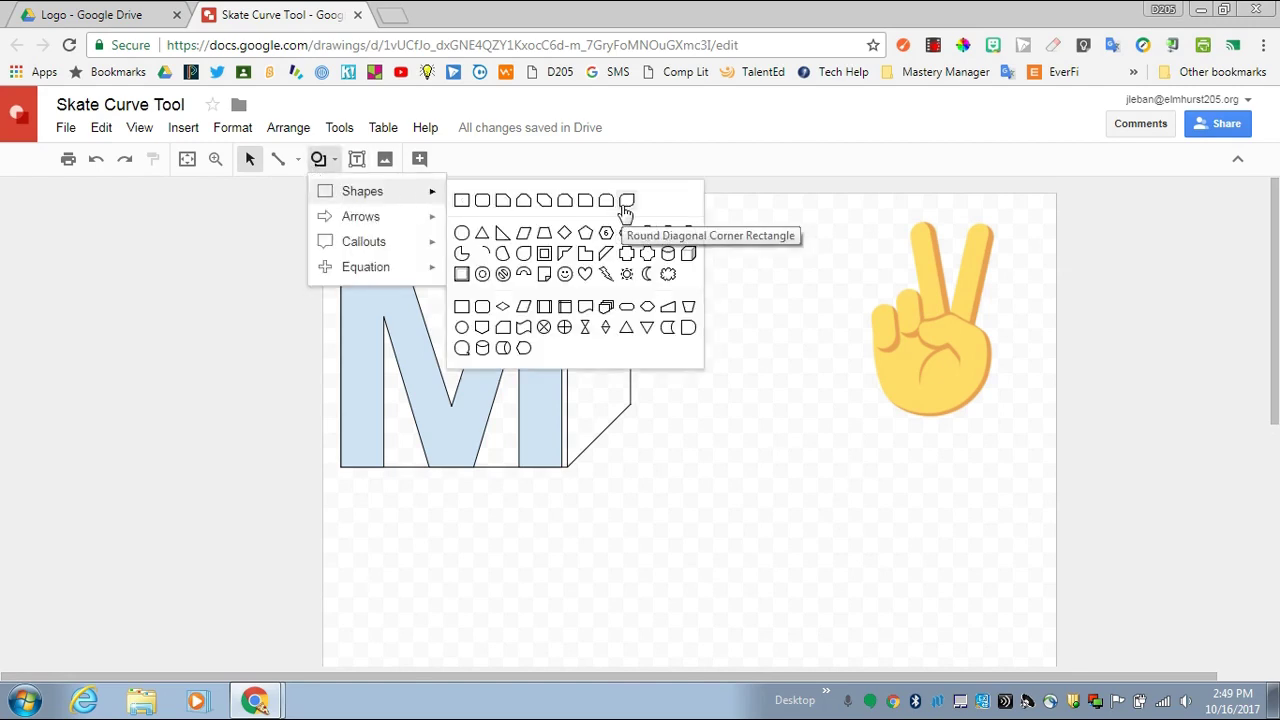
Draw a Cube shape below and to the right of the M cube.
left_click(687, 254)
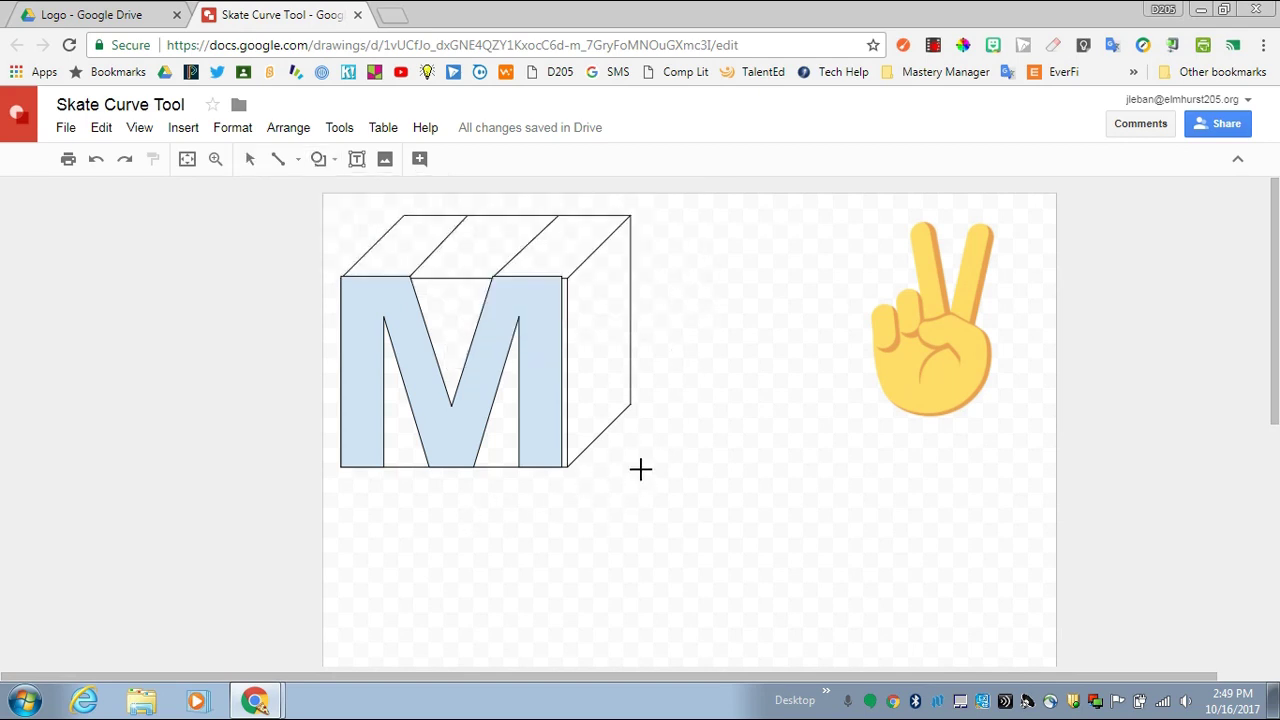
mouse_move(656, 443)
left_mouse_down()
mouse_move(694, 500)
mouse_move(794, 589)
mouse_move(862, 617)
left_mouse_up()
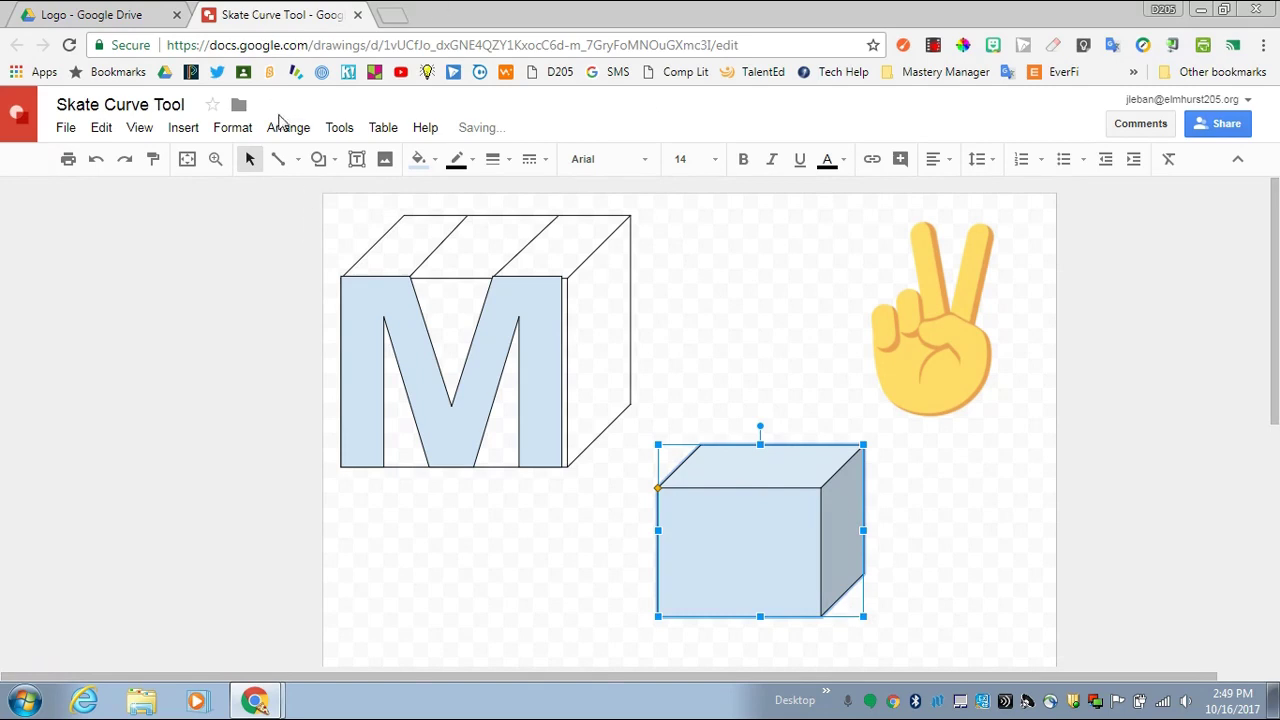
left_click(318, 159)
mouse_move(418, 198)
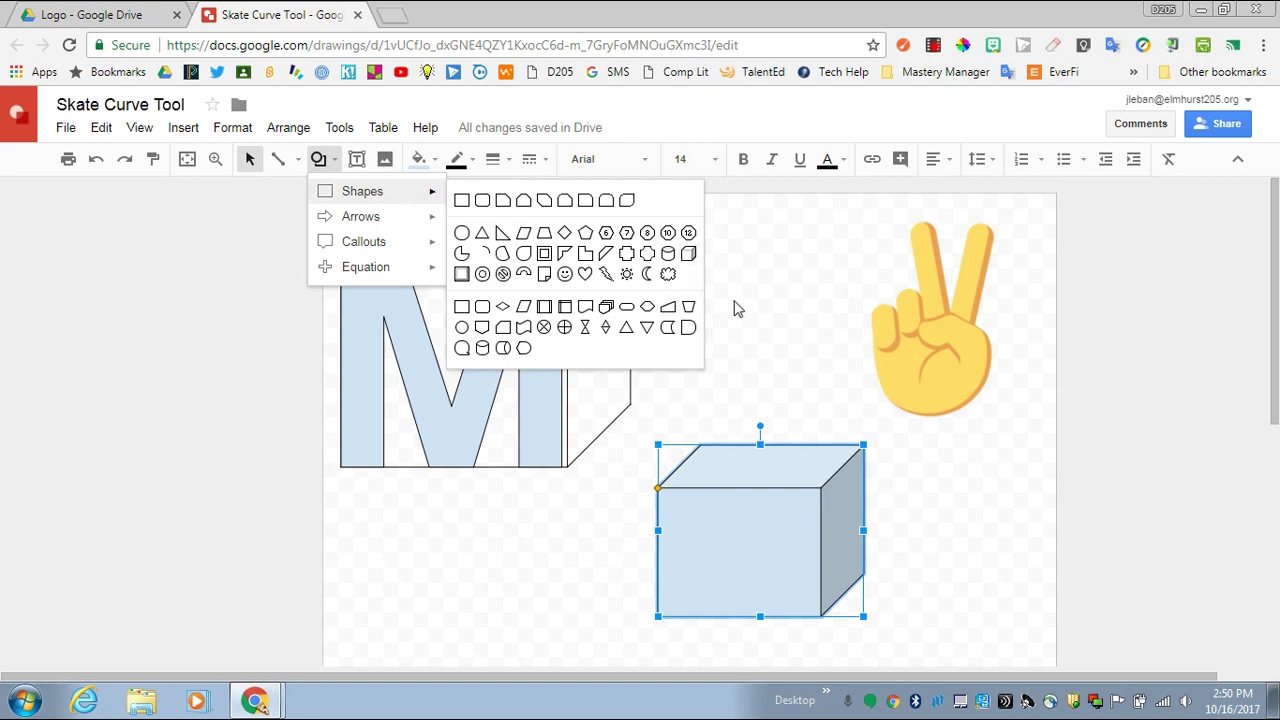
left_click(663, 243)
Insert a bold word-art letter M and place it on the new cube's front face.
left_click(190, 131)
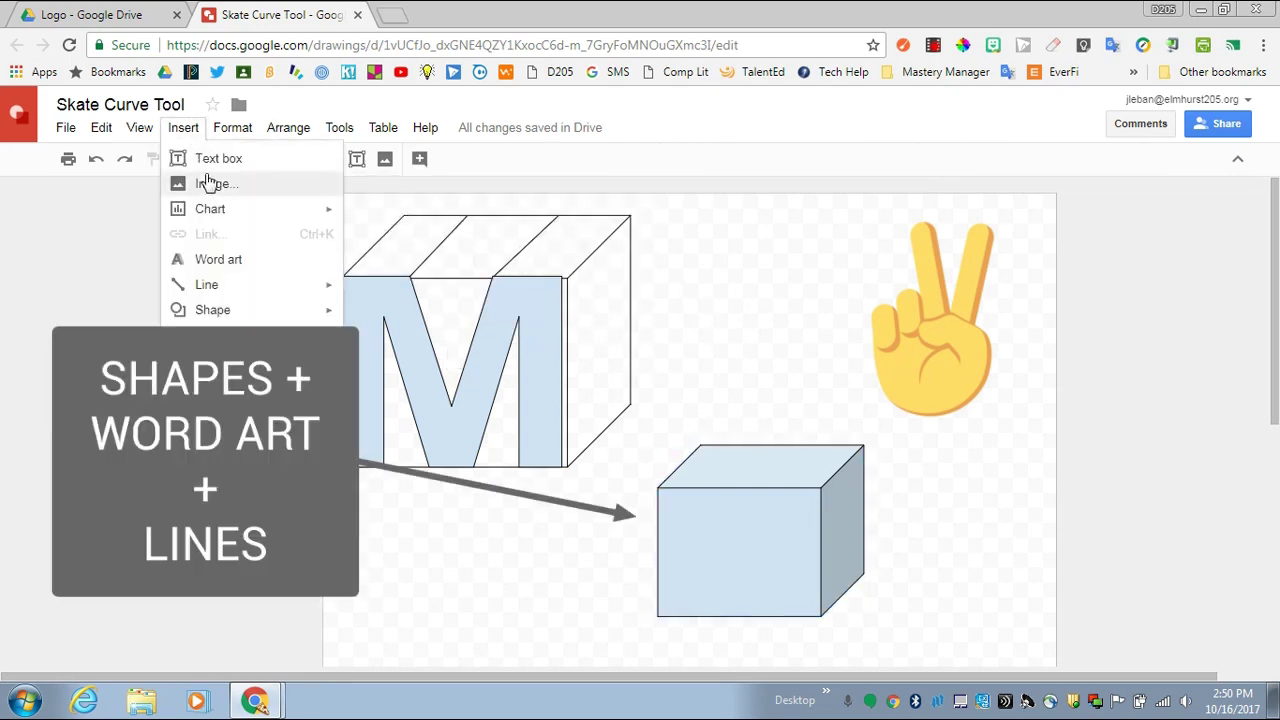
left_click(235, 261)
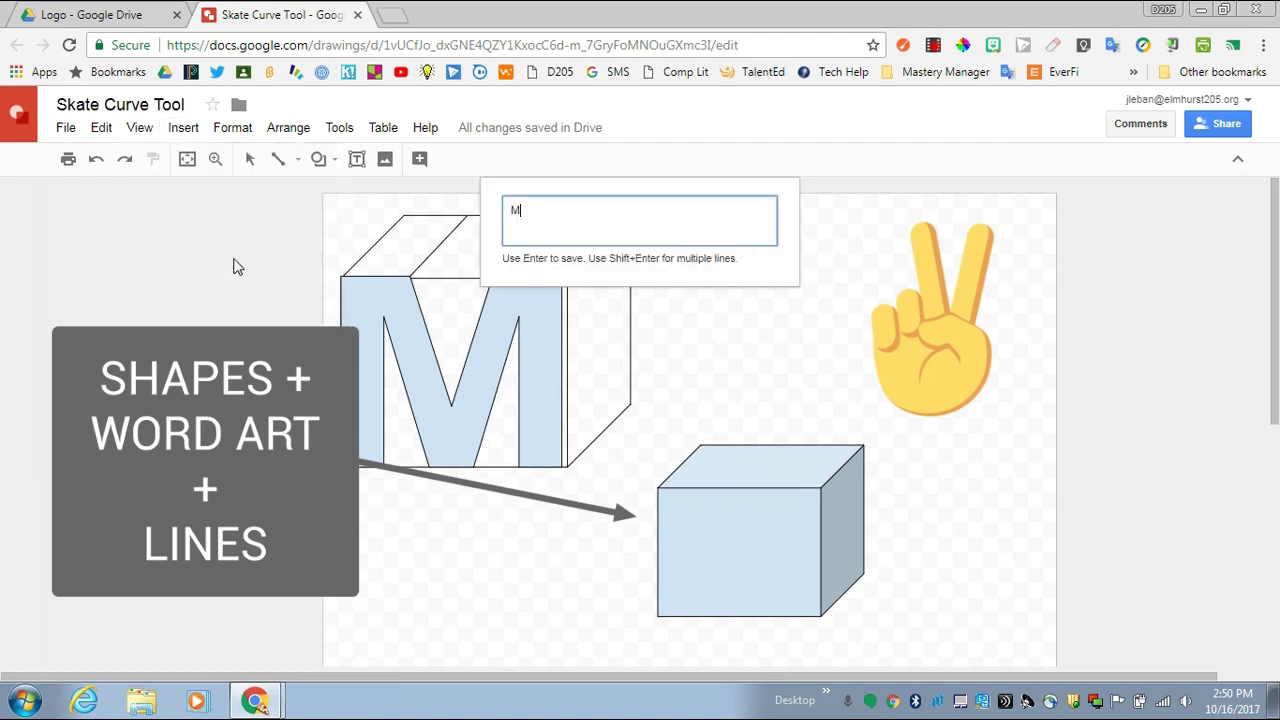
key("Return")
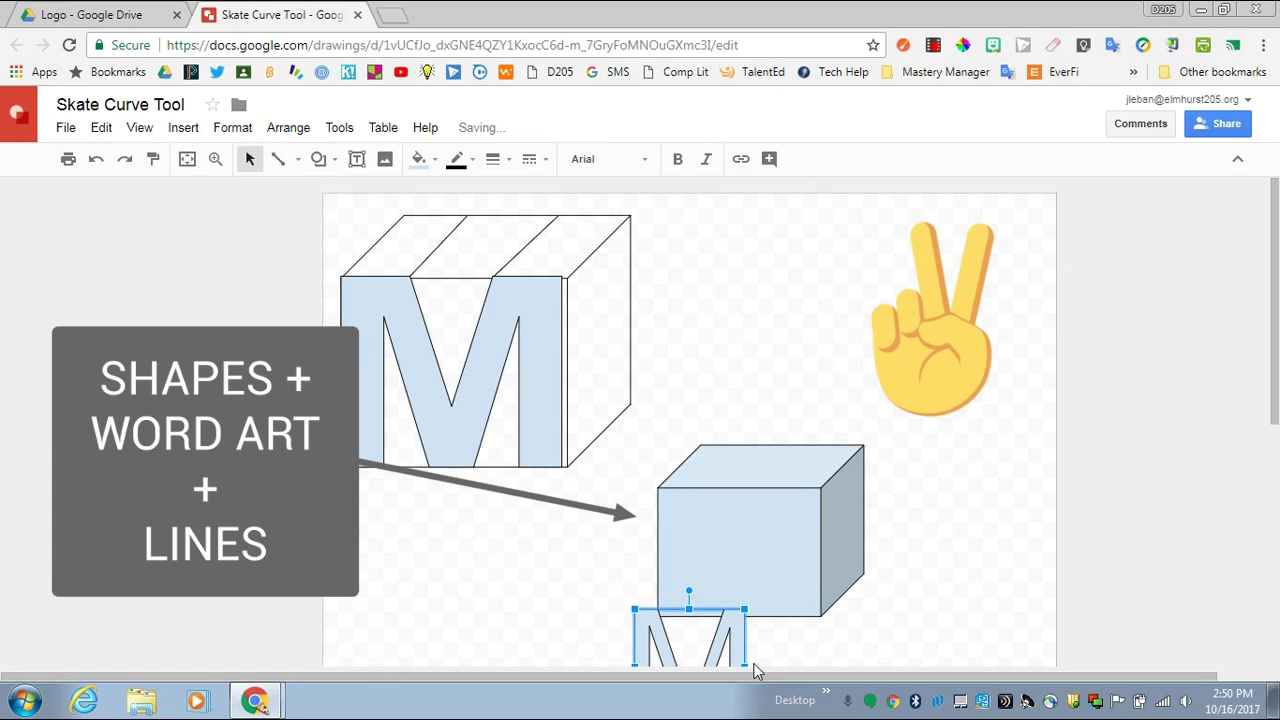
left_click_drag(737, 623, 760, 303)
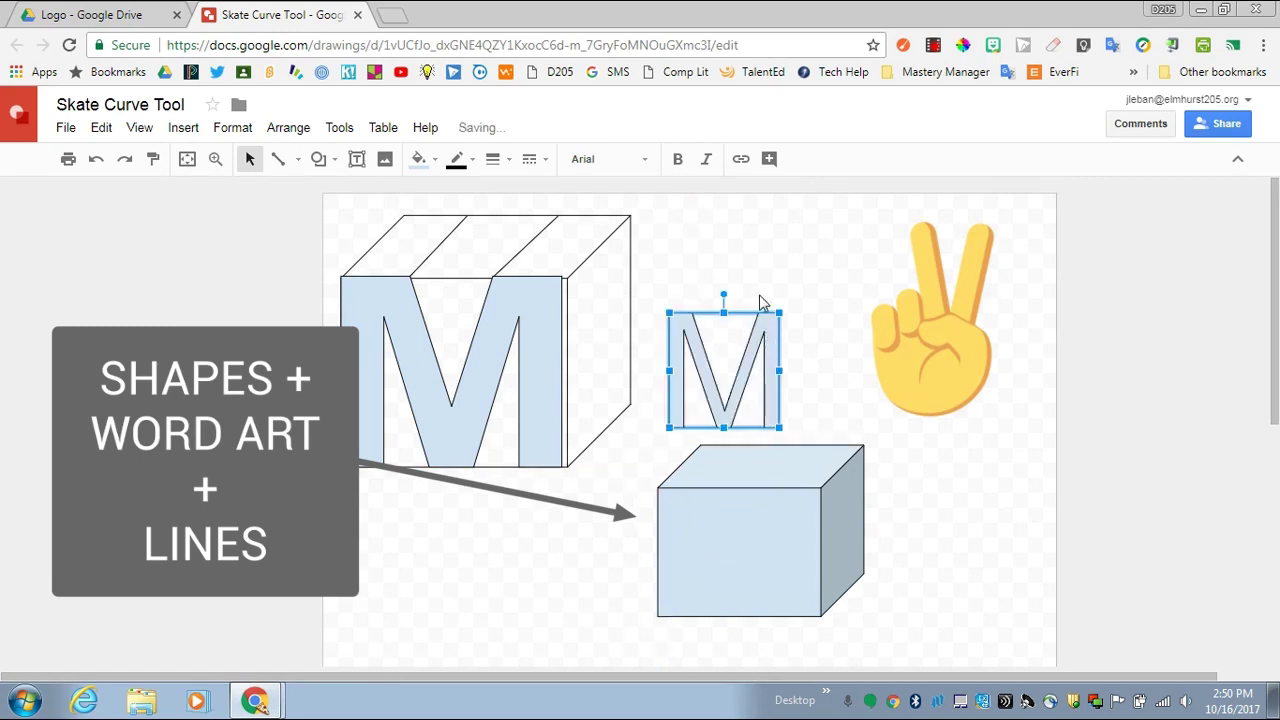
left_click(679, 163)
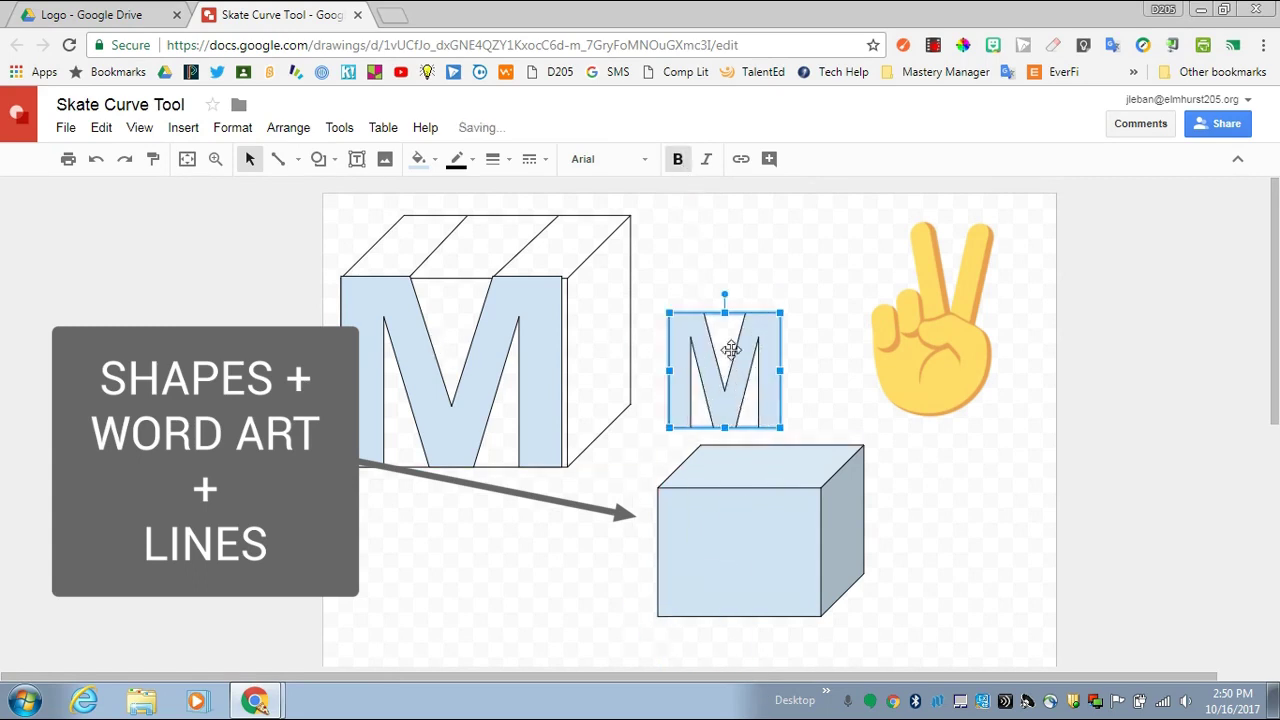
left_click_drag(775, 326, 823, 486)
left_click(977, 508)
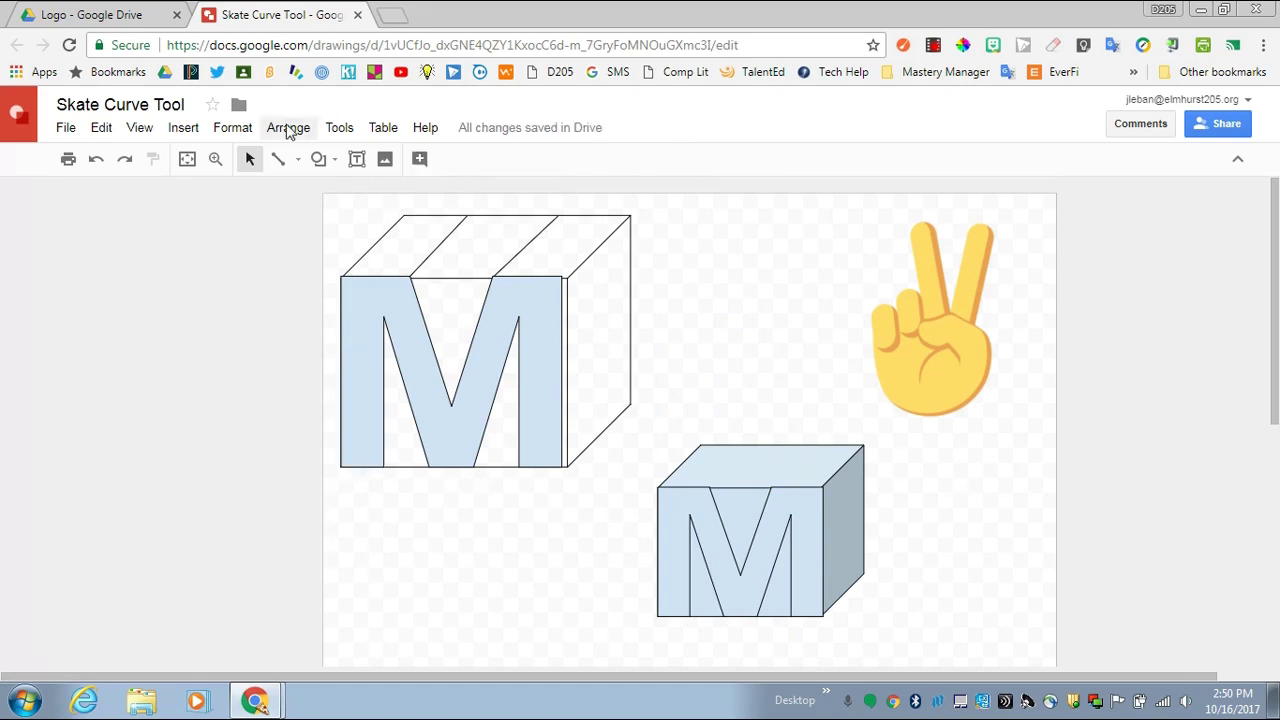
left_click(277, 159)
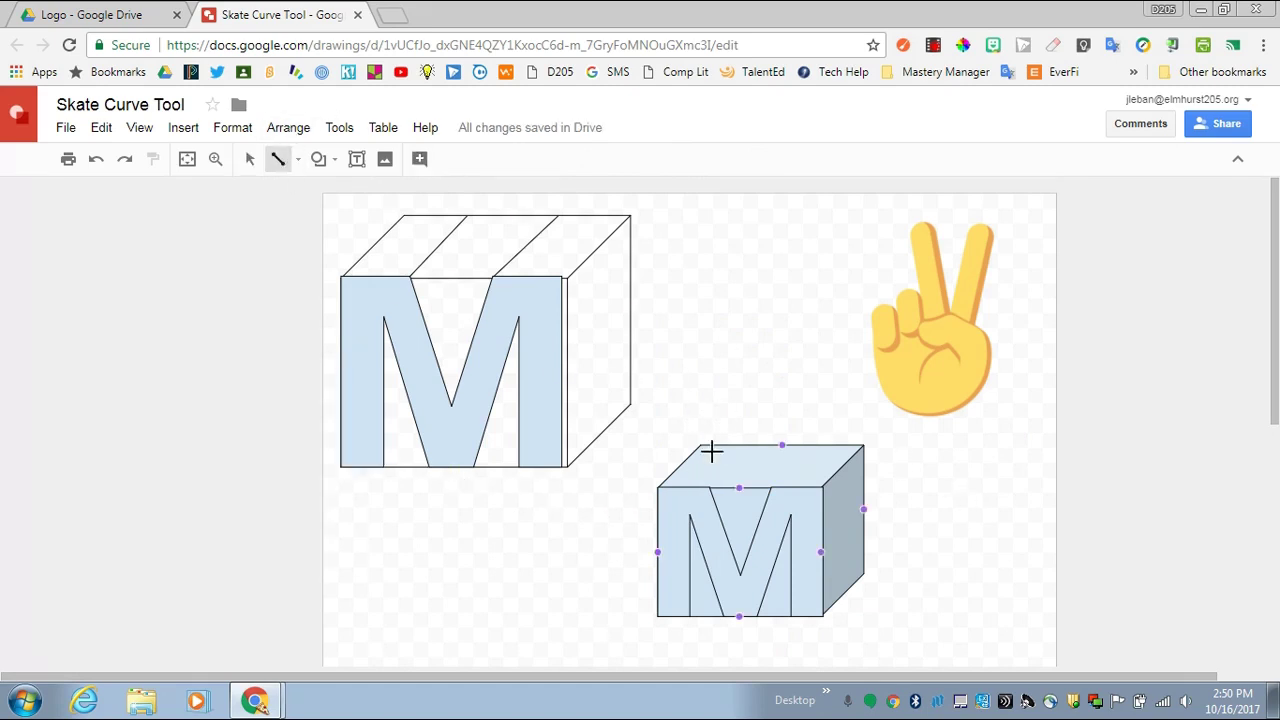
Draw a short diagonal line and place it across the new cube's top face.
mouse_move(727, 425)
left_mouse_down()
mouse_move(800, 366)
mouse_move(826, 386)
mouse_move(816, 357)
mouse_move(784, 372)
left_mouse_up()
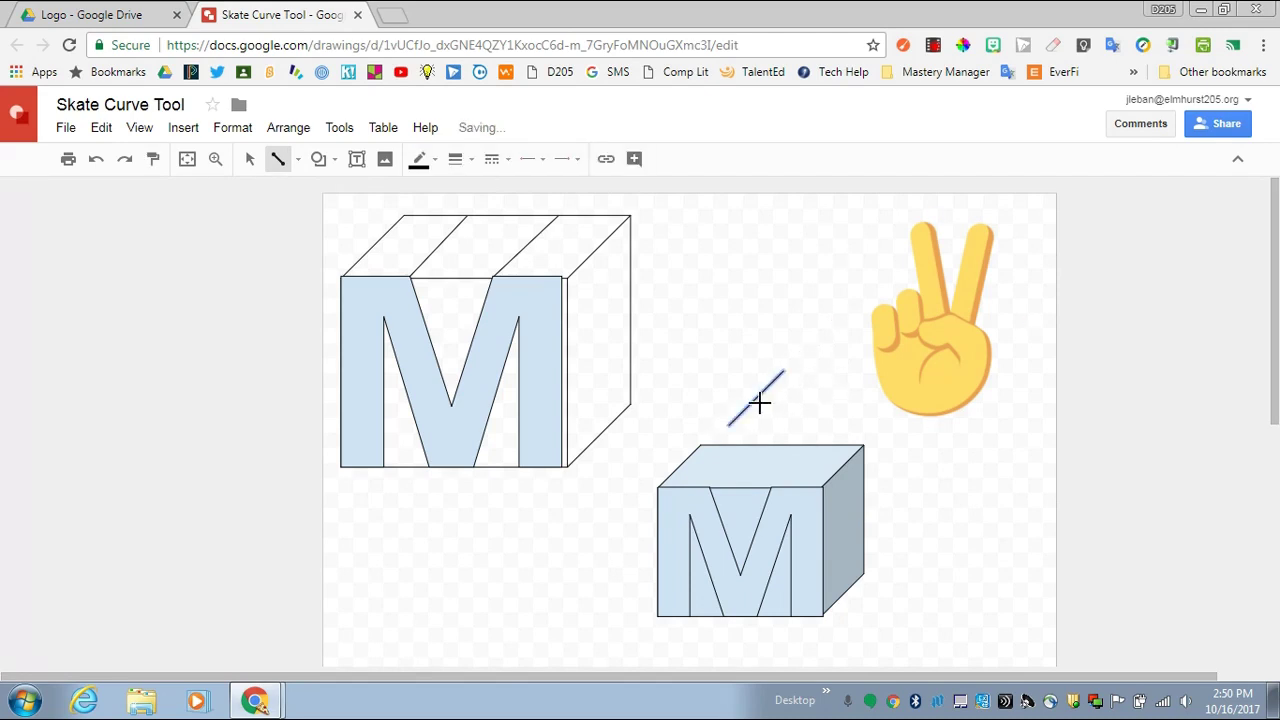
left_click(250, 158)
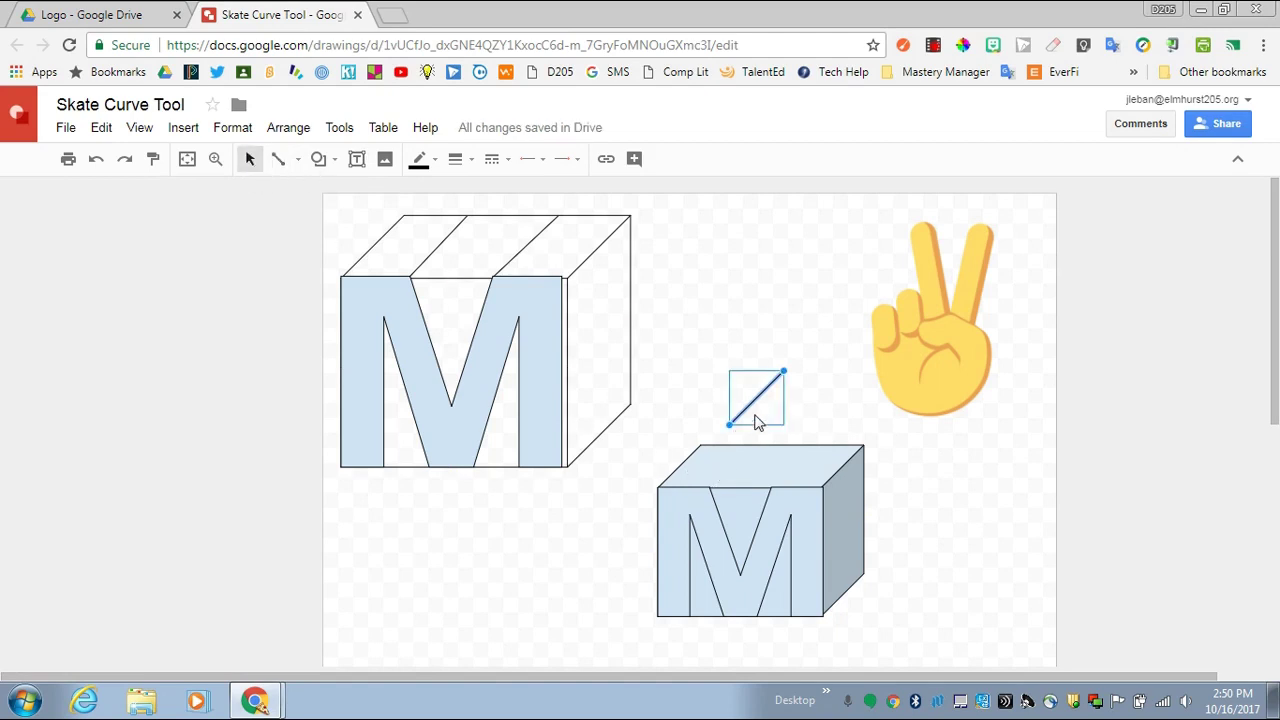
left_click_drag(756, 400, 753, 444)
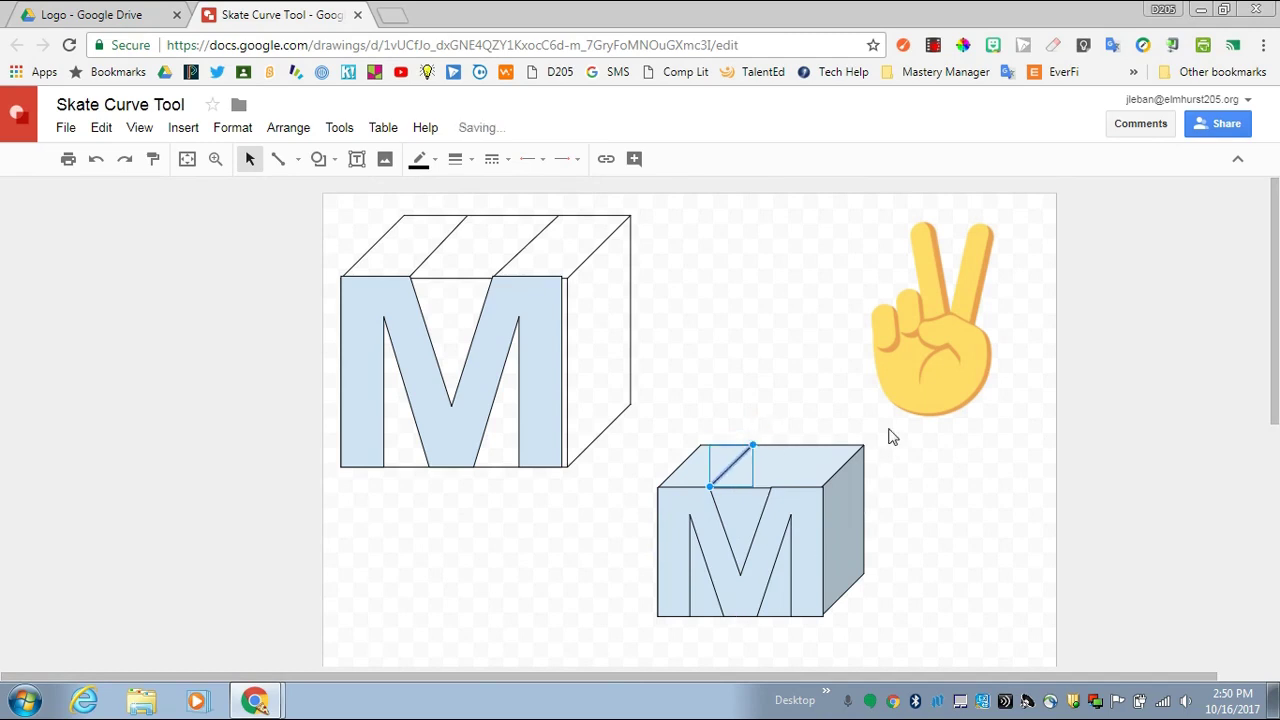
left_click(898, 537)
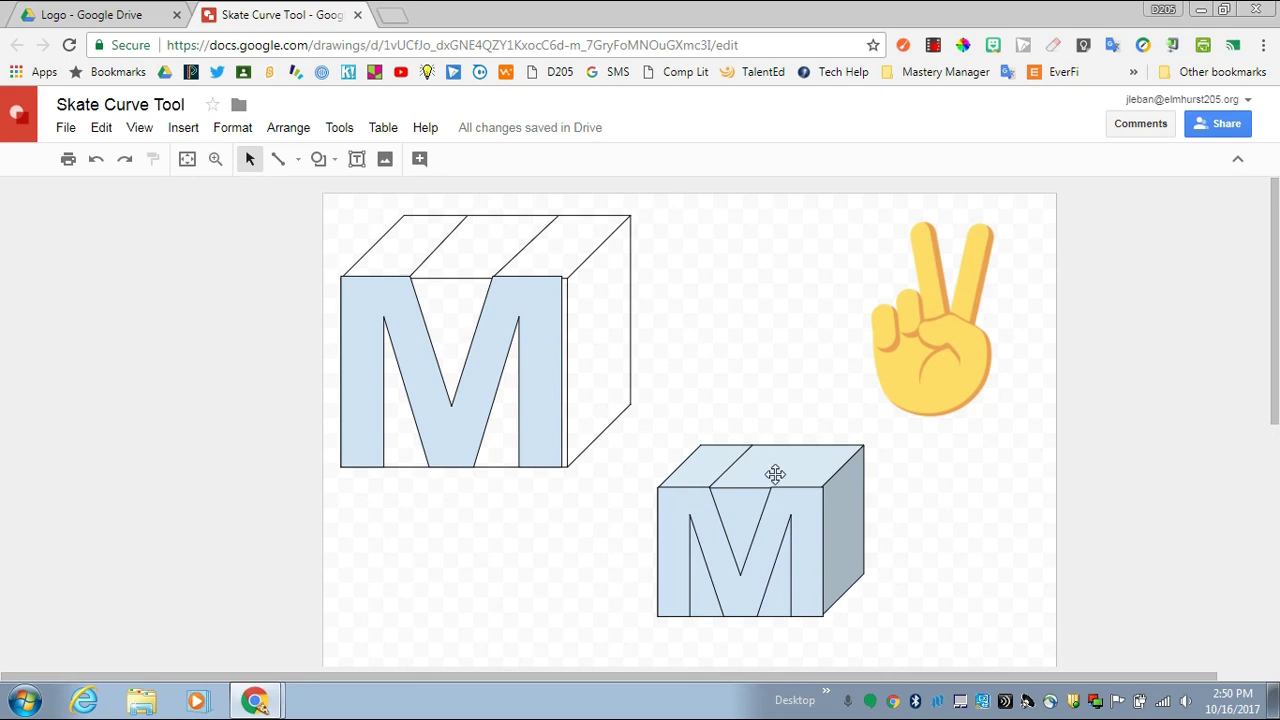
Box-select the whole new cube and move it beneath the original M cube.
left_click_drag(645, 436, 856, 618)
left_click_drag(808, 491, 510, 540)
left_click(982, 562)
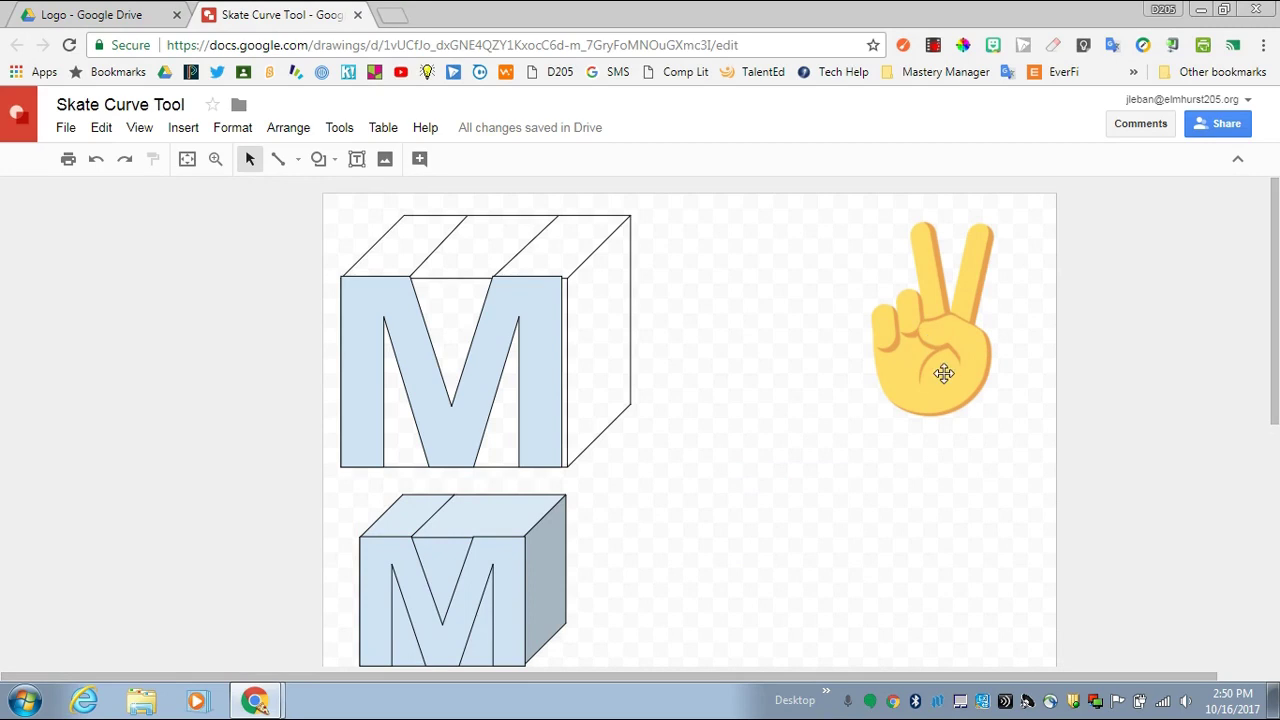
left_click(318, 158)
Draw an oval below the peace hand, fill it yellow, and make its outline transparent.
mouse_move(371, 192)
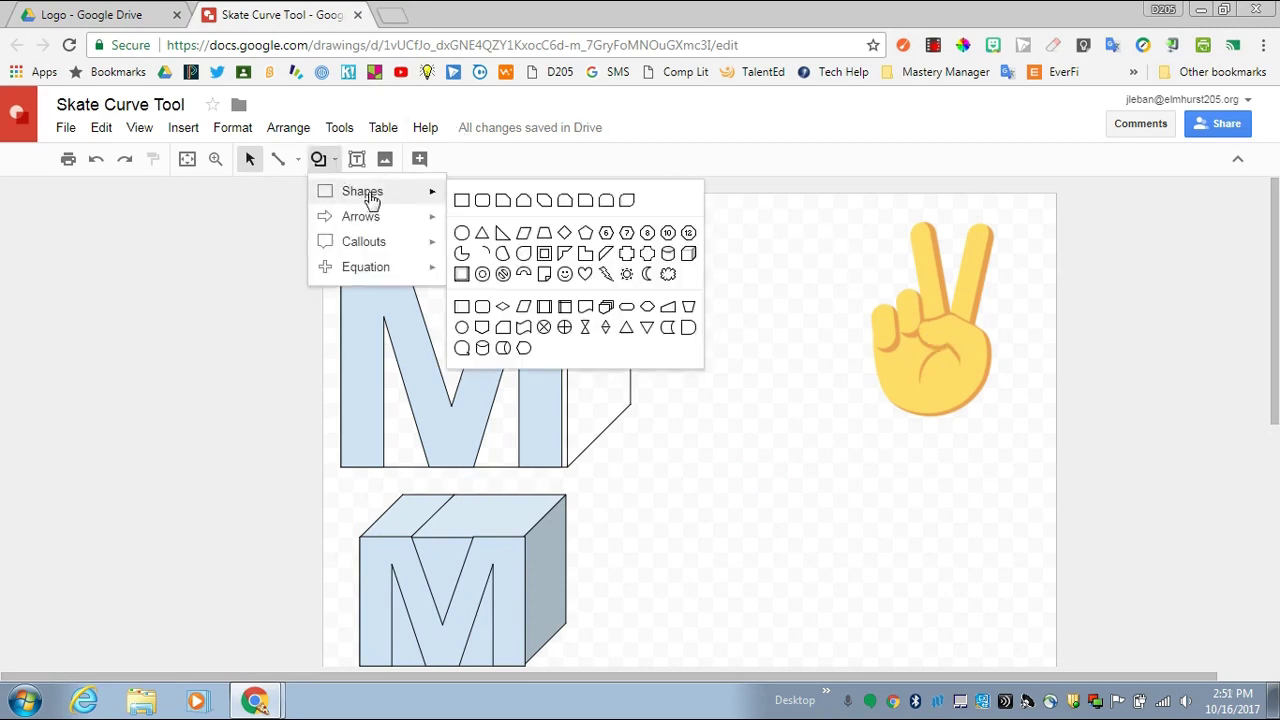
left_click(484, 255)
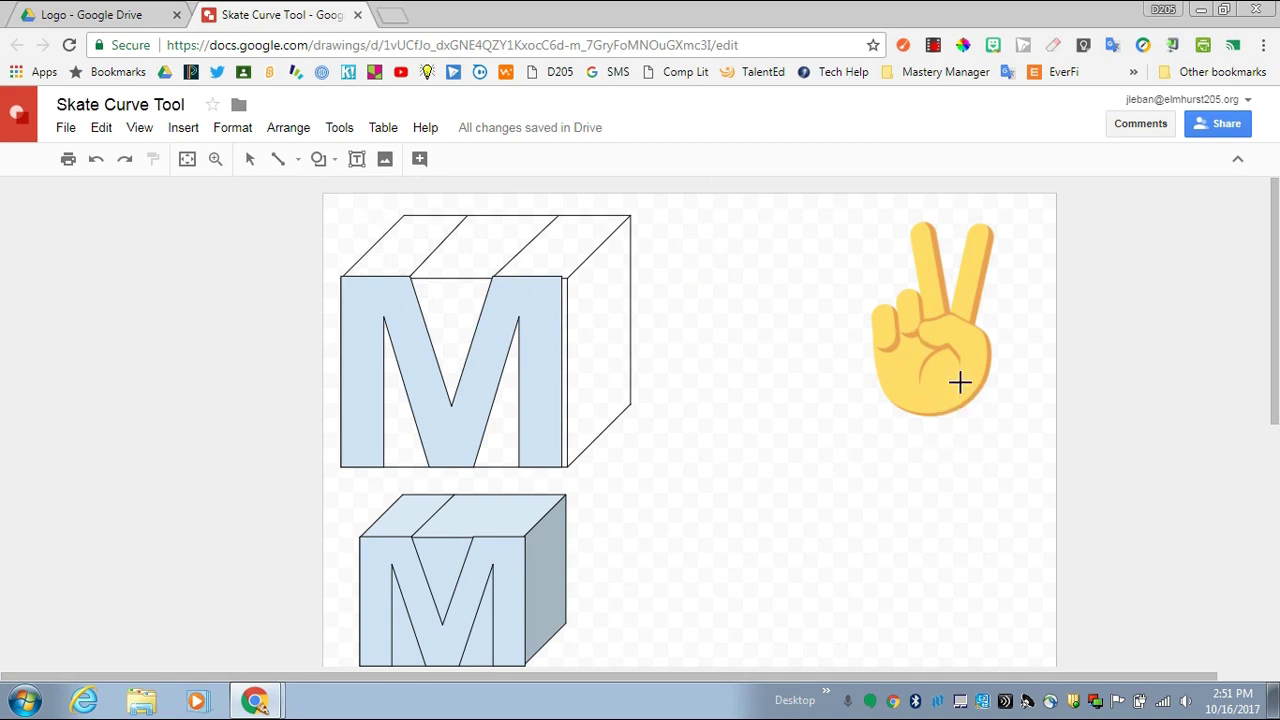
left_click_drag(724, 475, 843, 577)
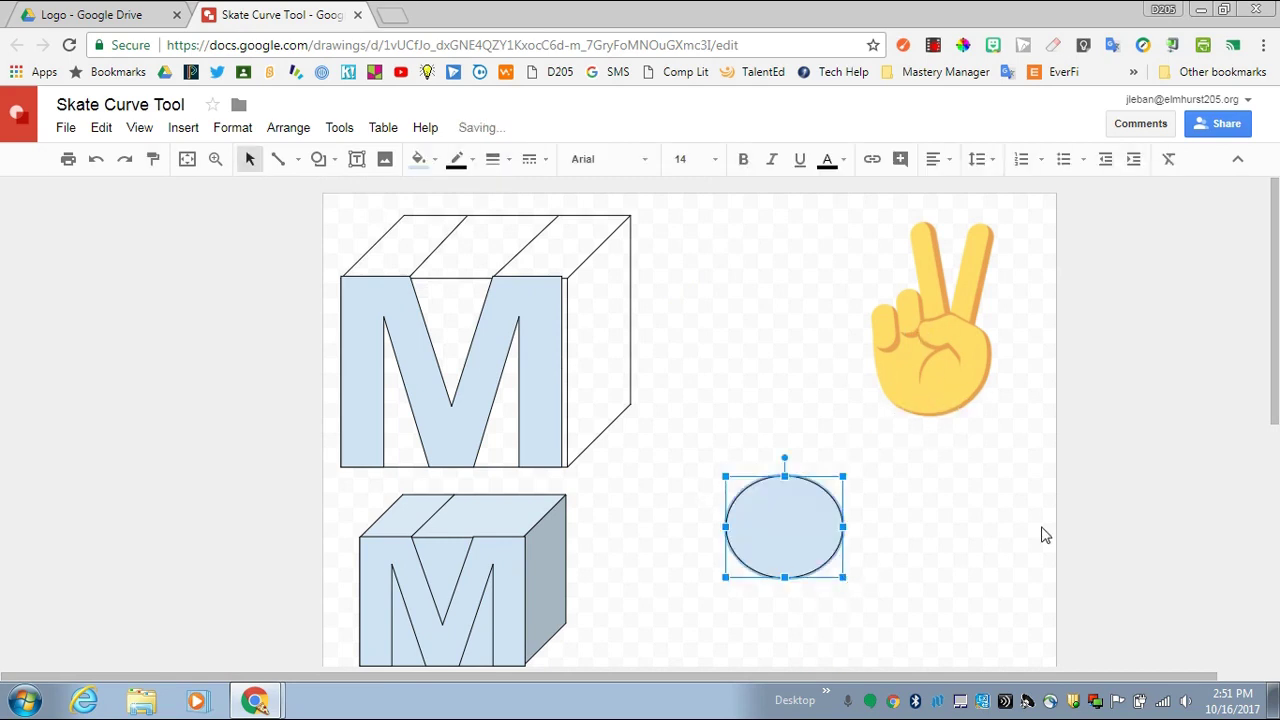
left_click(421, 159)
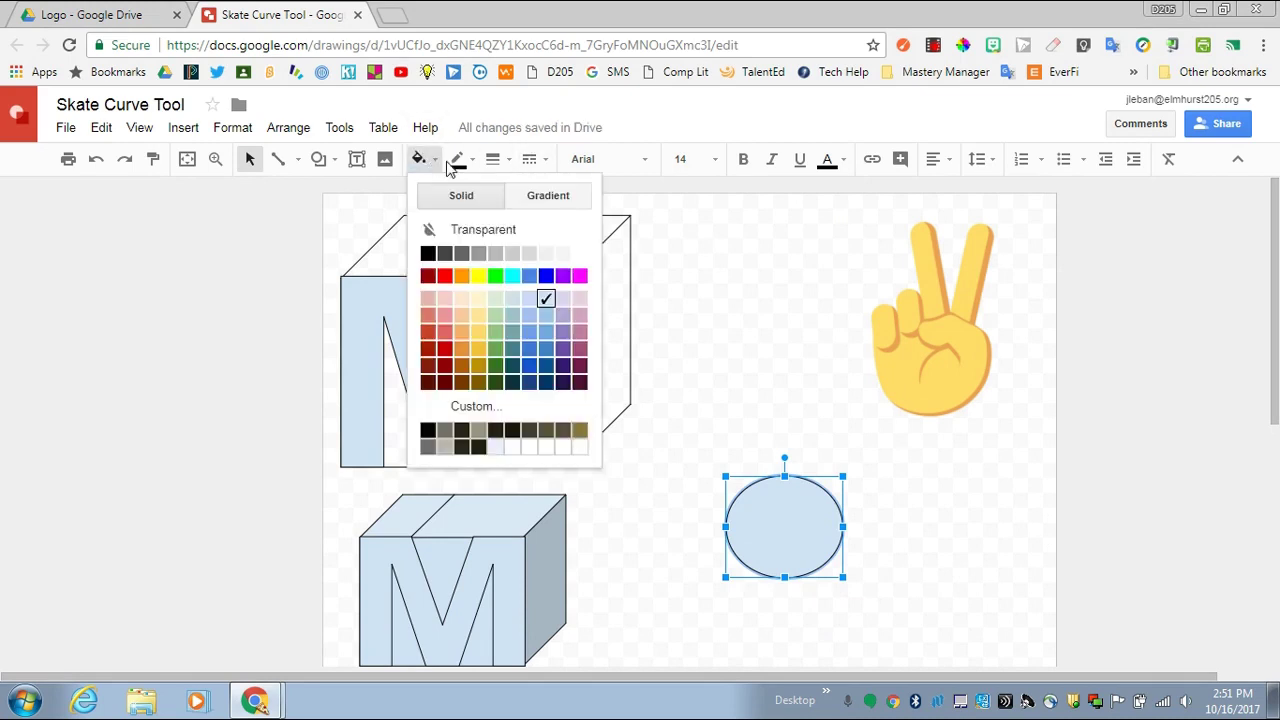
left_click(462, 349)
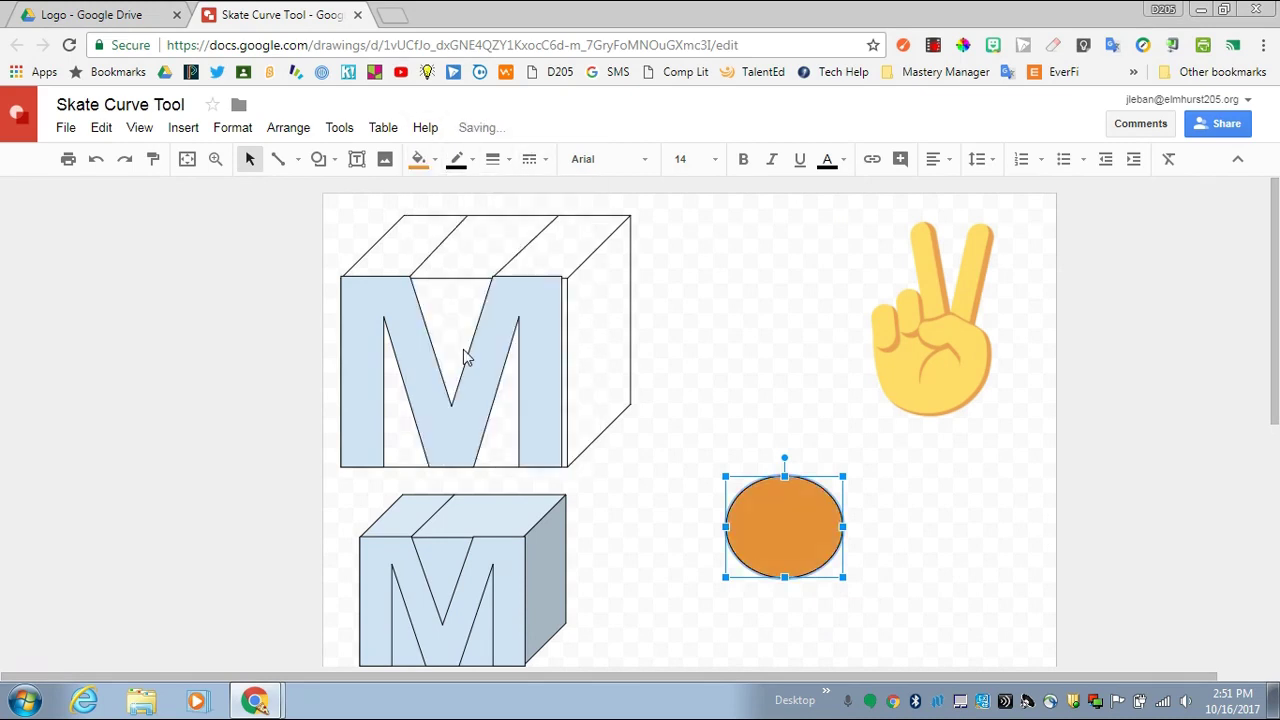
left_click(421, 159)
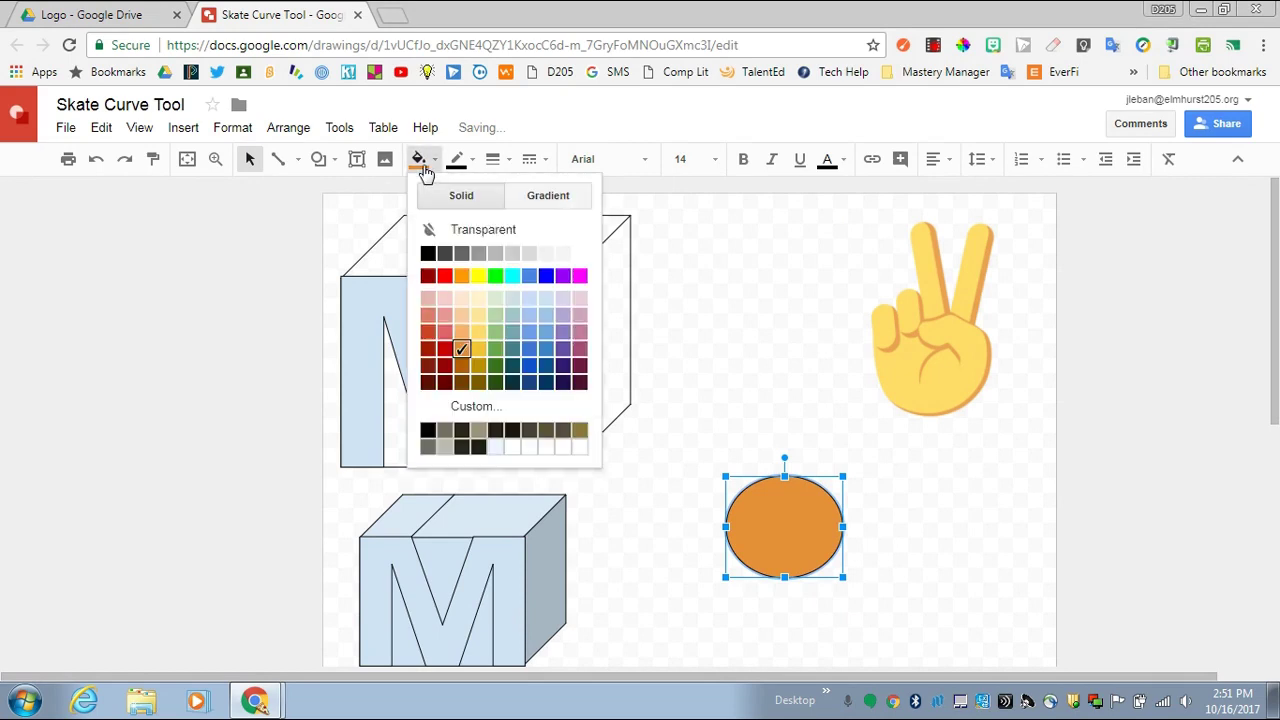
left_click(478, 350)
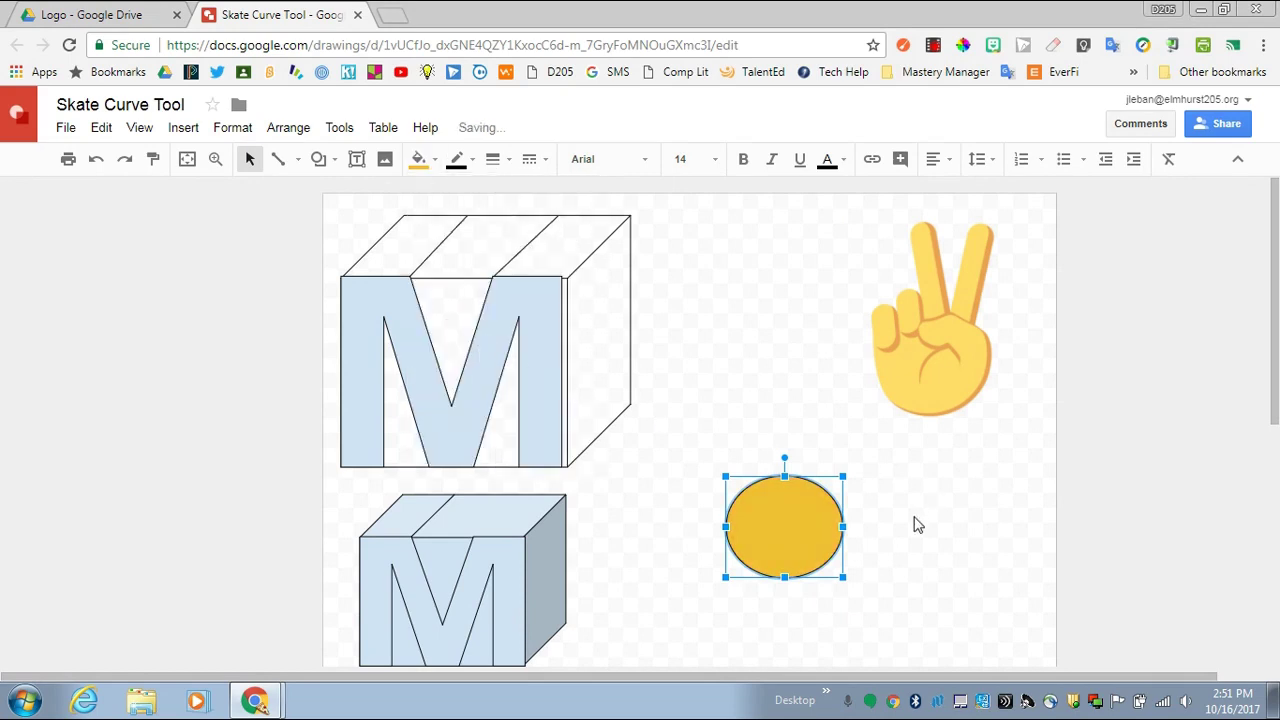
left_click(457, 159)
left_click(494, 195)
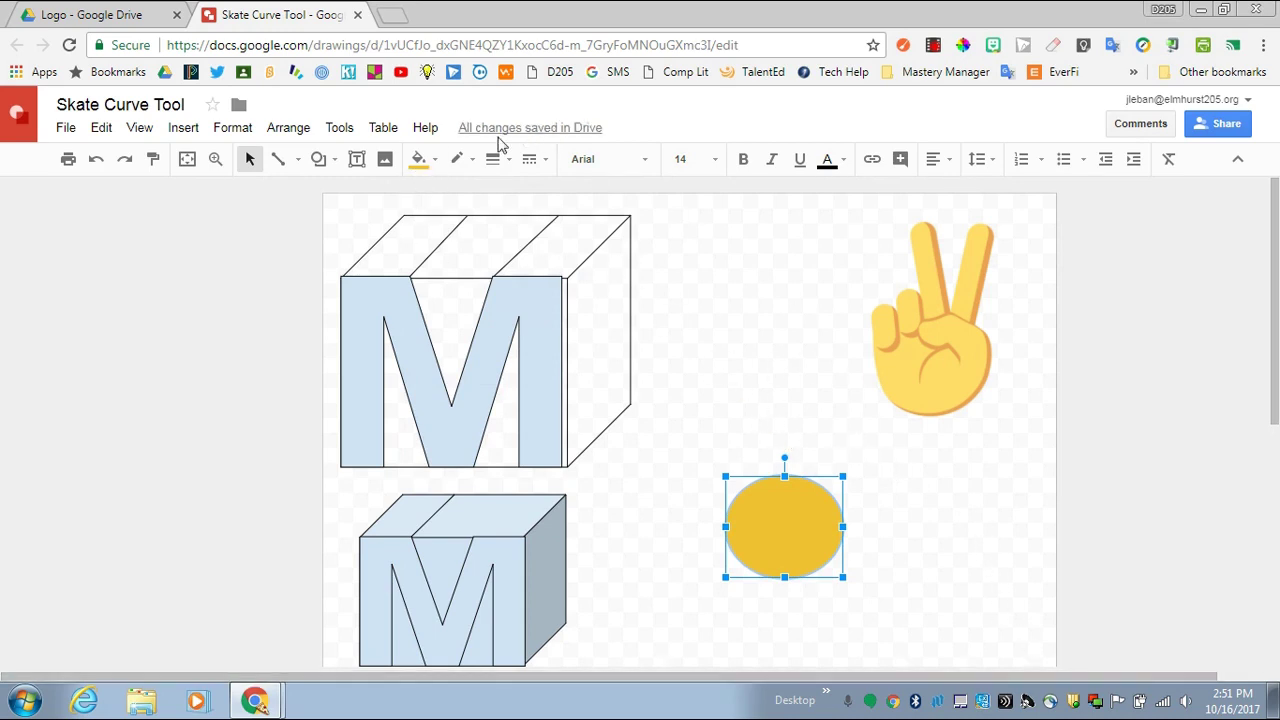
left_click(322, 161)
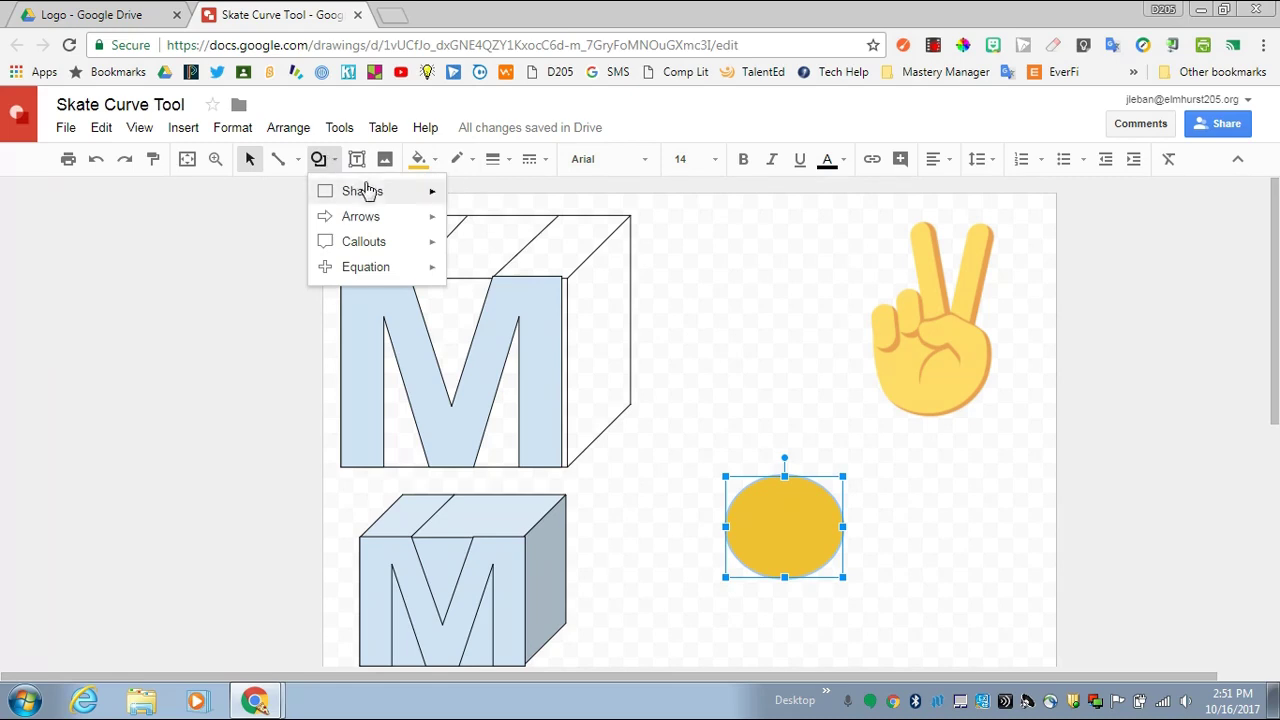
Draw a rounded-rectangle finger bar on the yellow oval, tilted slightly counter-clockwise.
mouse_move(392, 193)
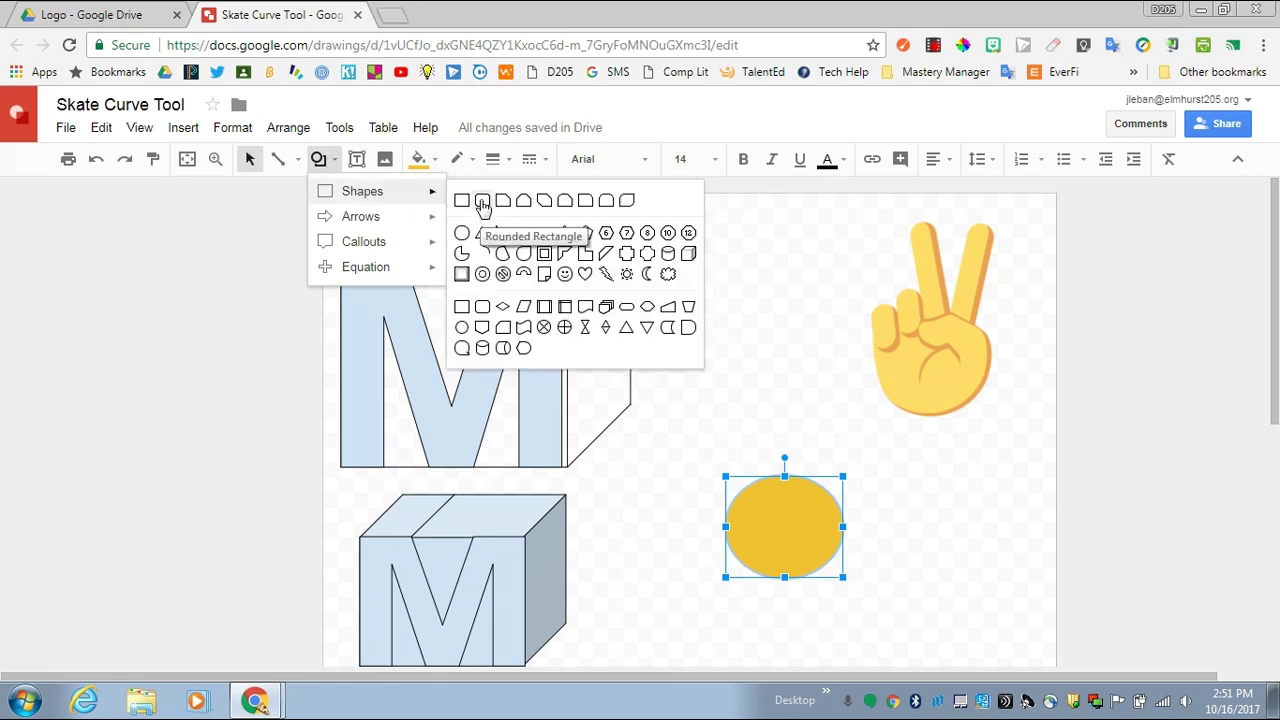
left_click(605, 204)
left_click_drag(760, 393, 787, 495)
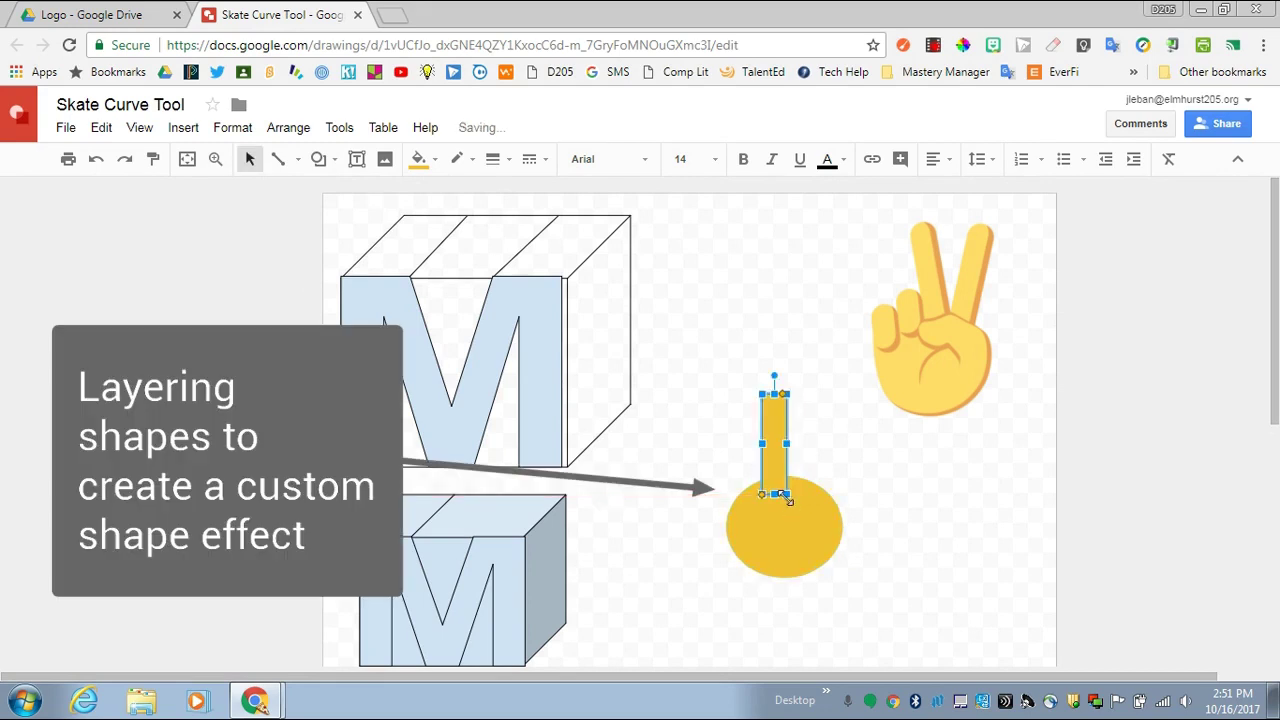
left_click_drag(776, 430, 795, 428)
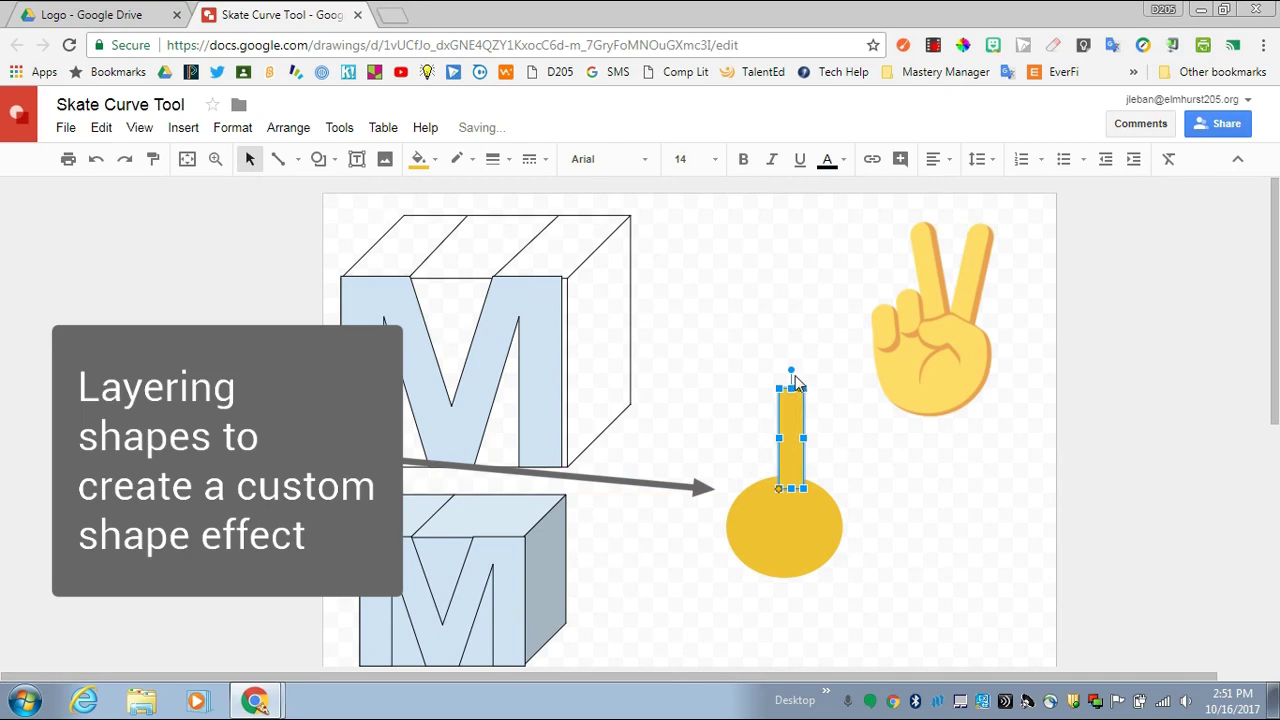
left_click_drag(791, 371, 782, 372)
left_click_drag(789, 417, 782, 421)
Copy and paste the finger bar, rotating the copy clockwise as a second finger beside the first.
right_click(788, 424)
left_click(866, 156)
right_click(776, 426)
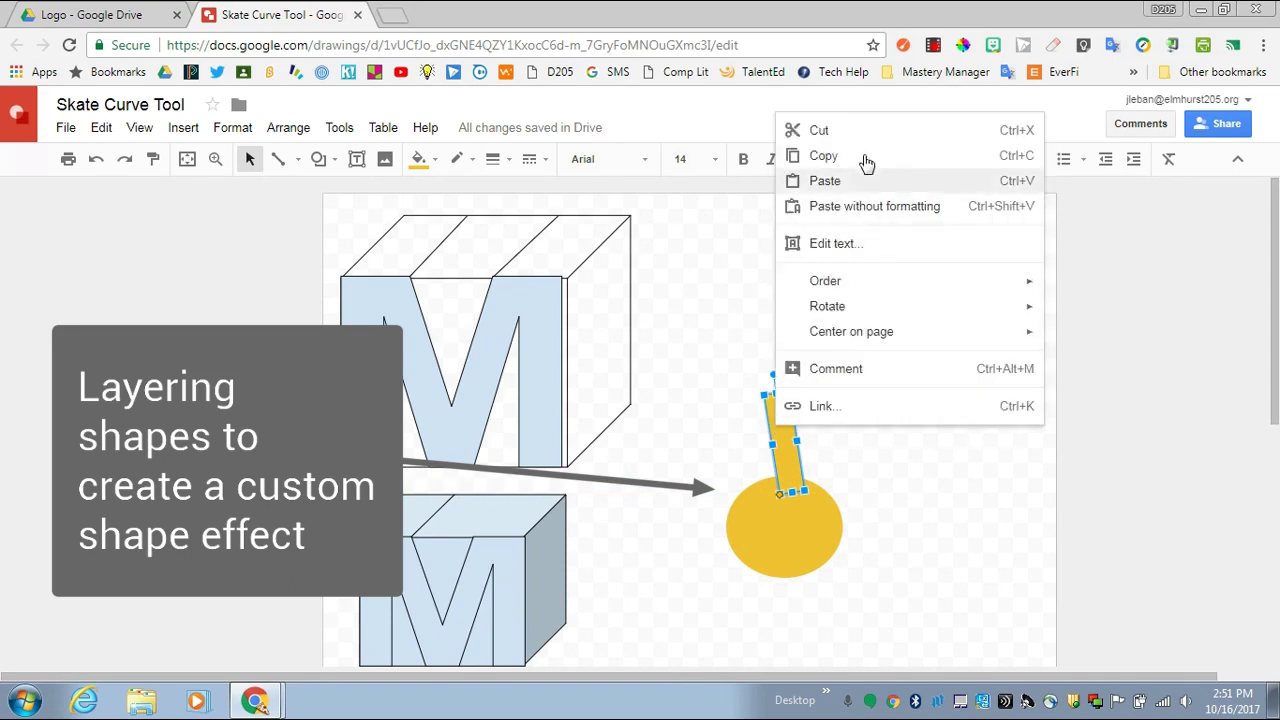
left_click(866, 182)
left_click_drag(787, 387, 830, 392)
left_click_drag(822, 456, 813, 452)
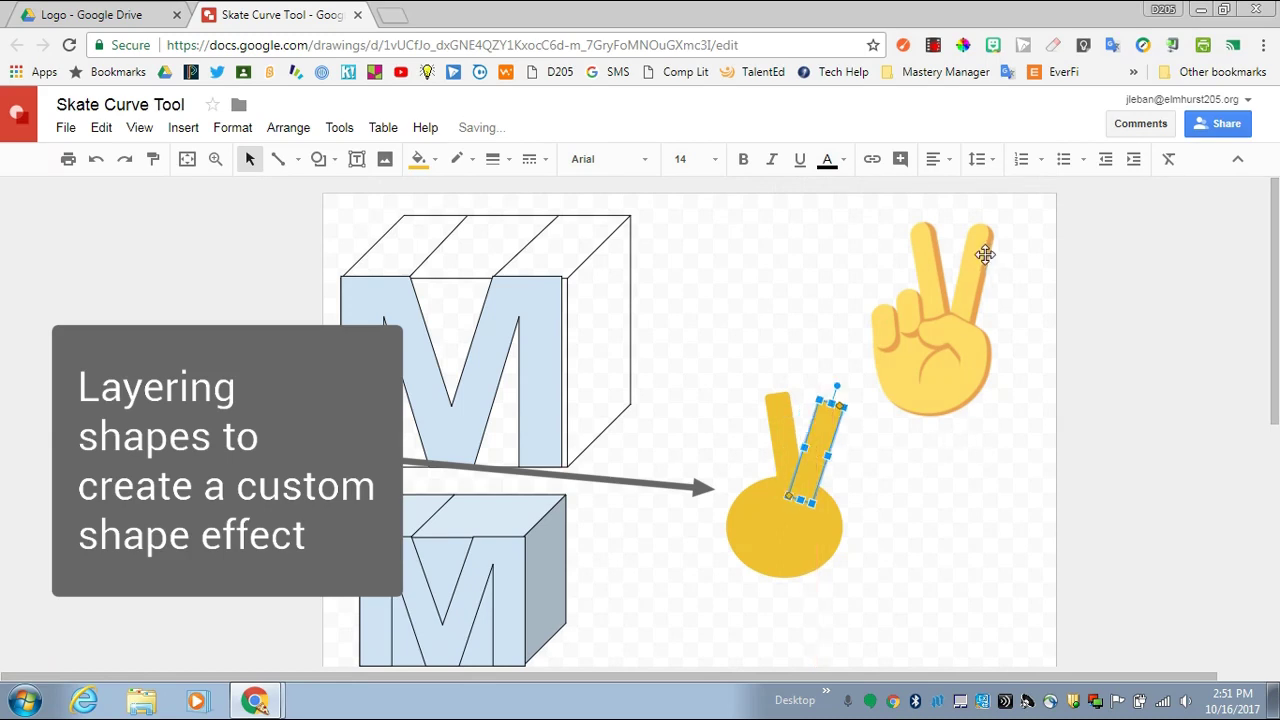
Paste two more copies of the bar, moving one onto the left finger and filling it orange.
right_click(822, 430)
left_click(887, 190)
right_click(740, 285)
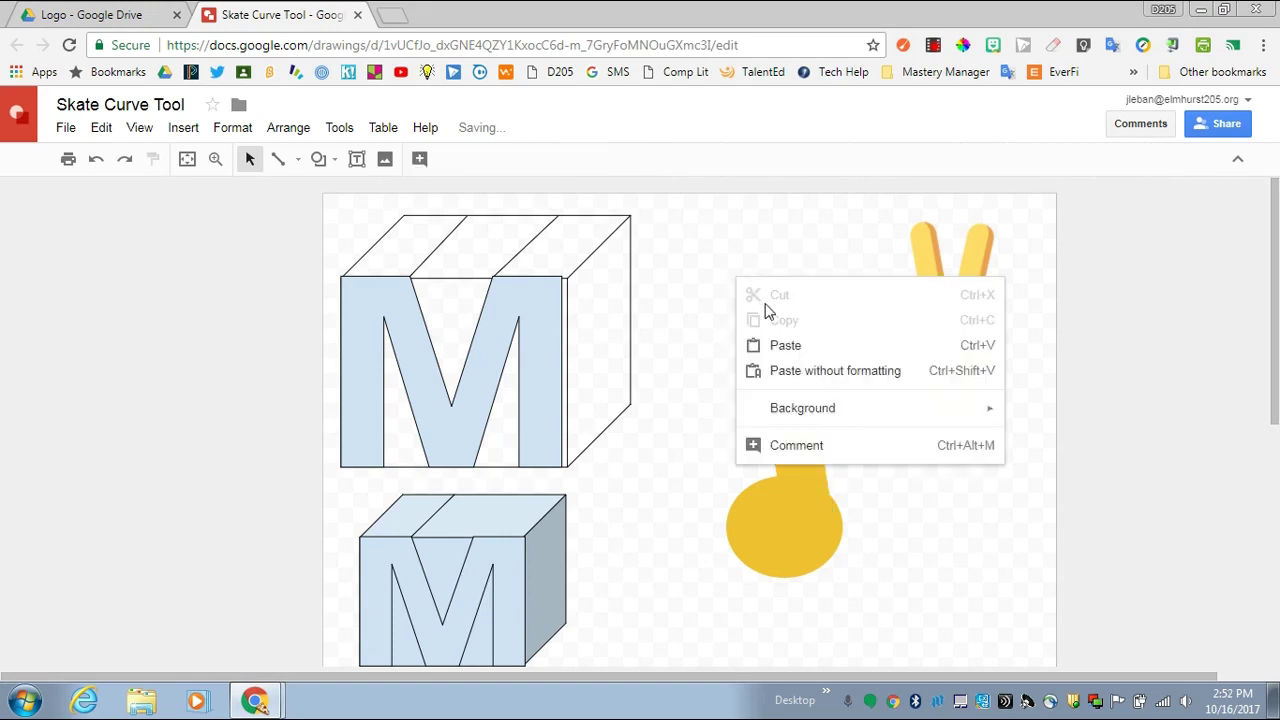
left_click(789, 346)
left_click_drag(820, 463, 770, 428)
left_click(418, 159)
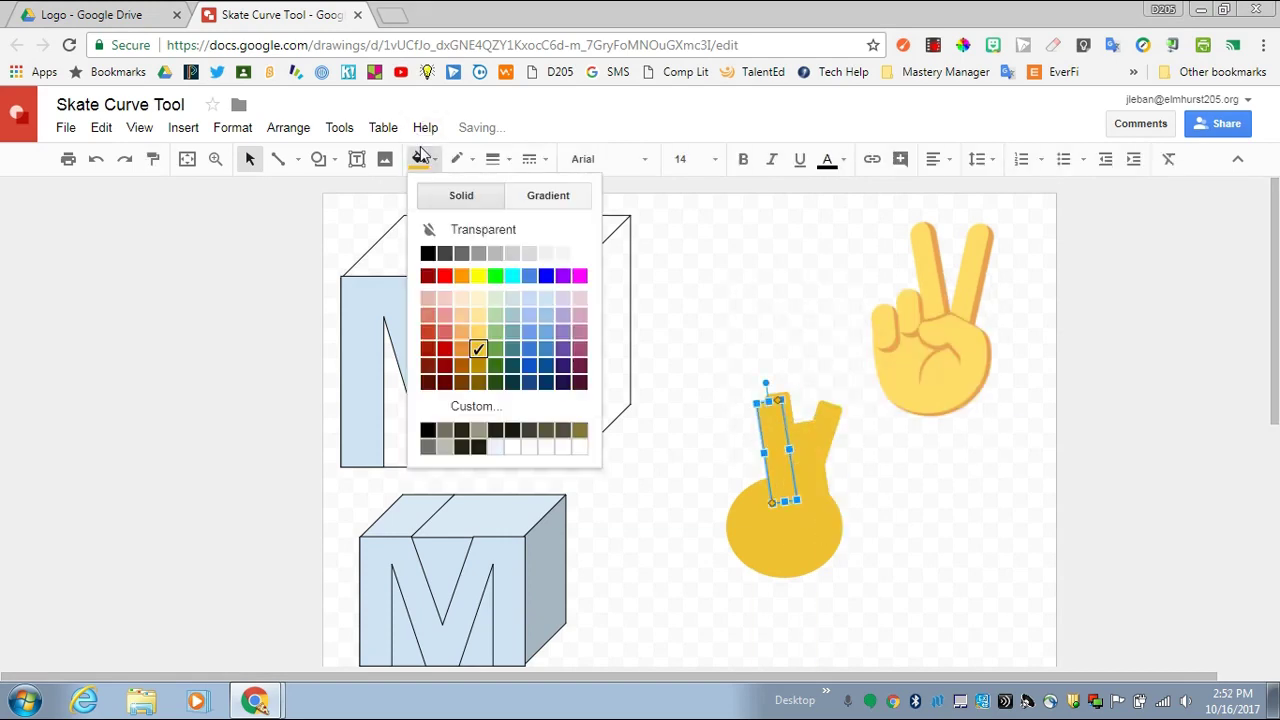
left_click(470, 349)
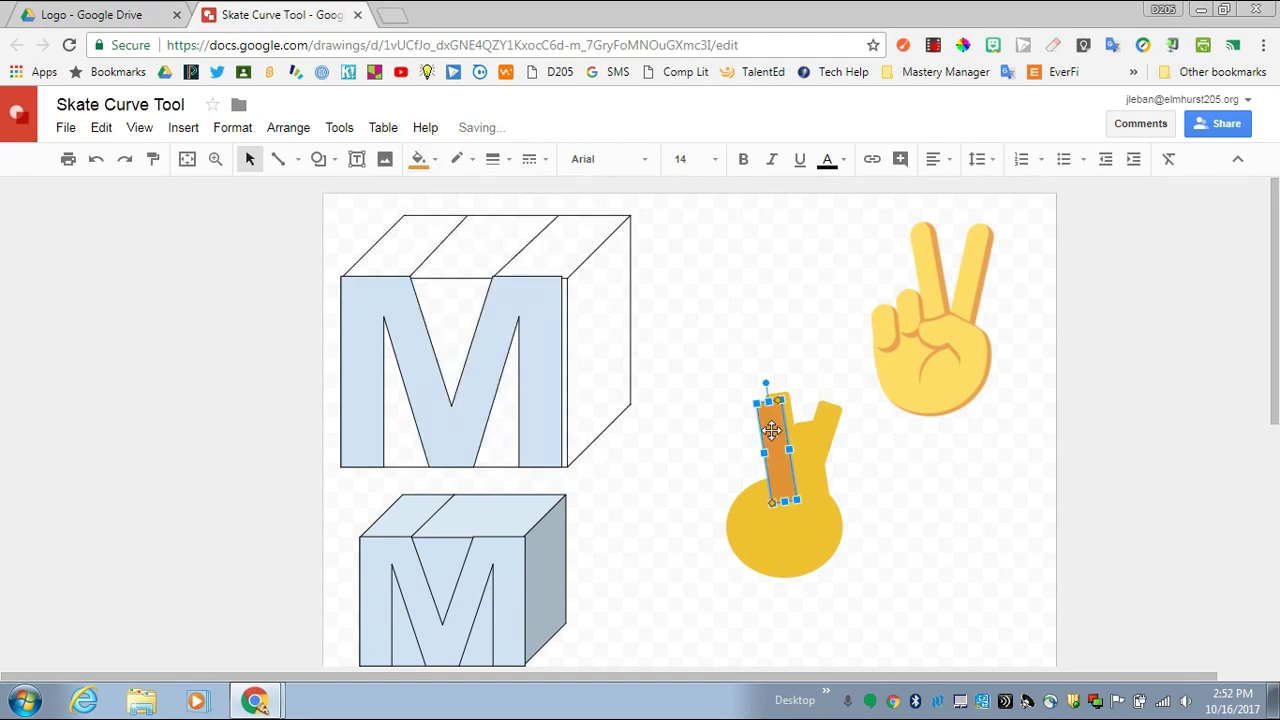
Send the orange bar behind the left finger and shift it so its edge peeks out.
right_click(771, 430)
mouse_move(872, 292)
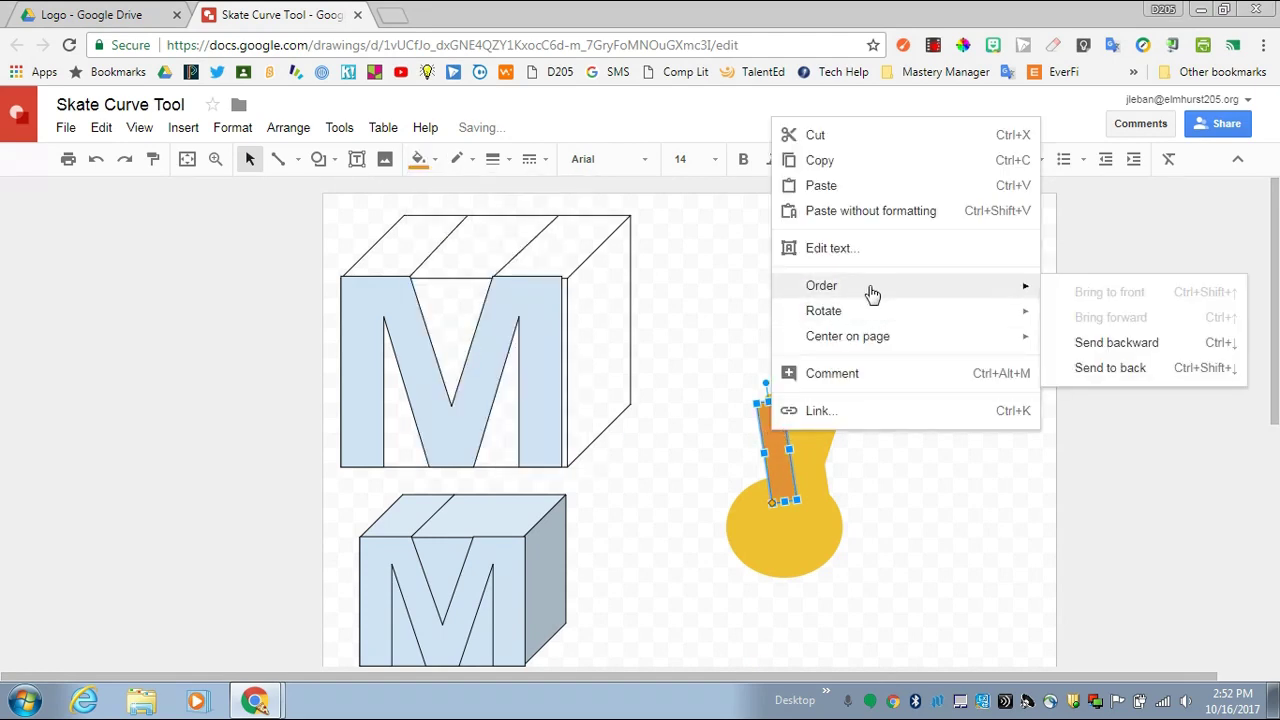
left_click(1116, 343)
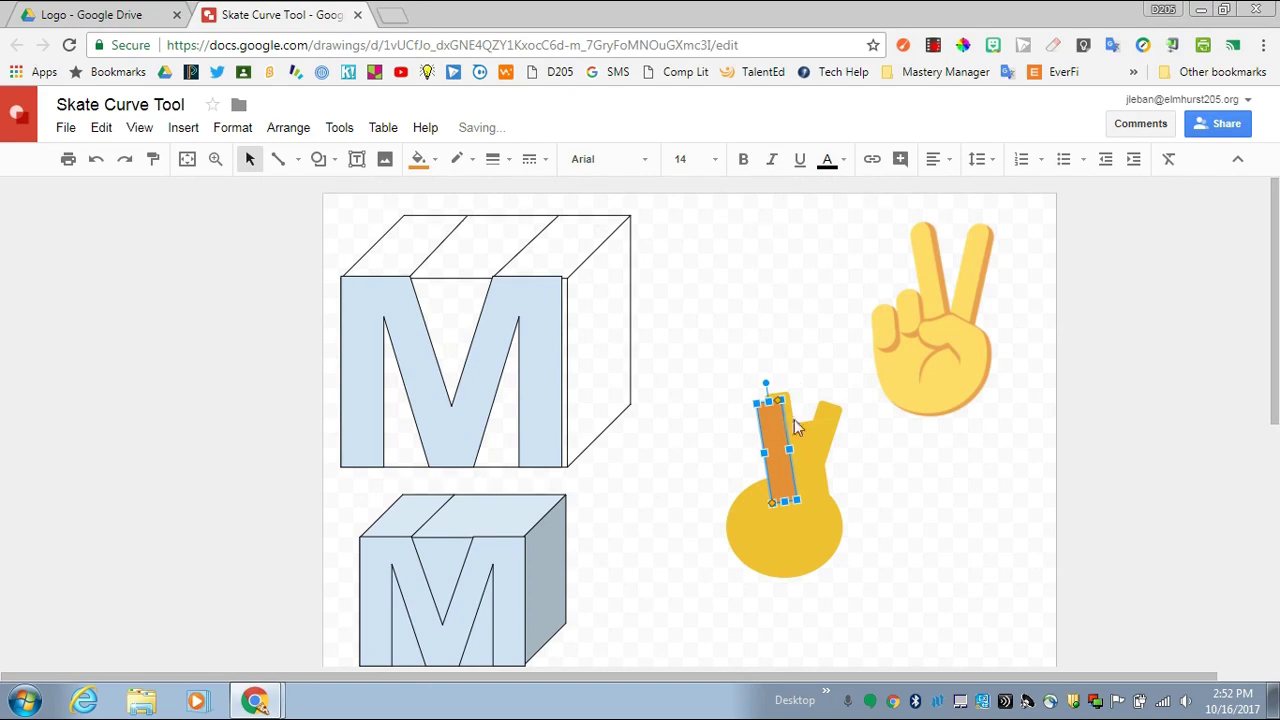
right_click(773, 422)
mouse_move(980, 280)
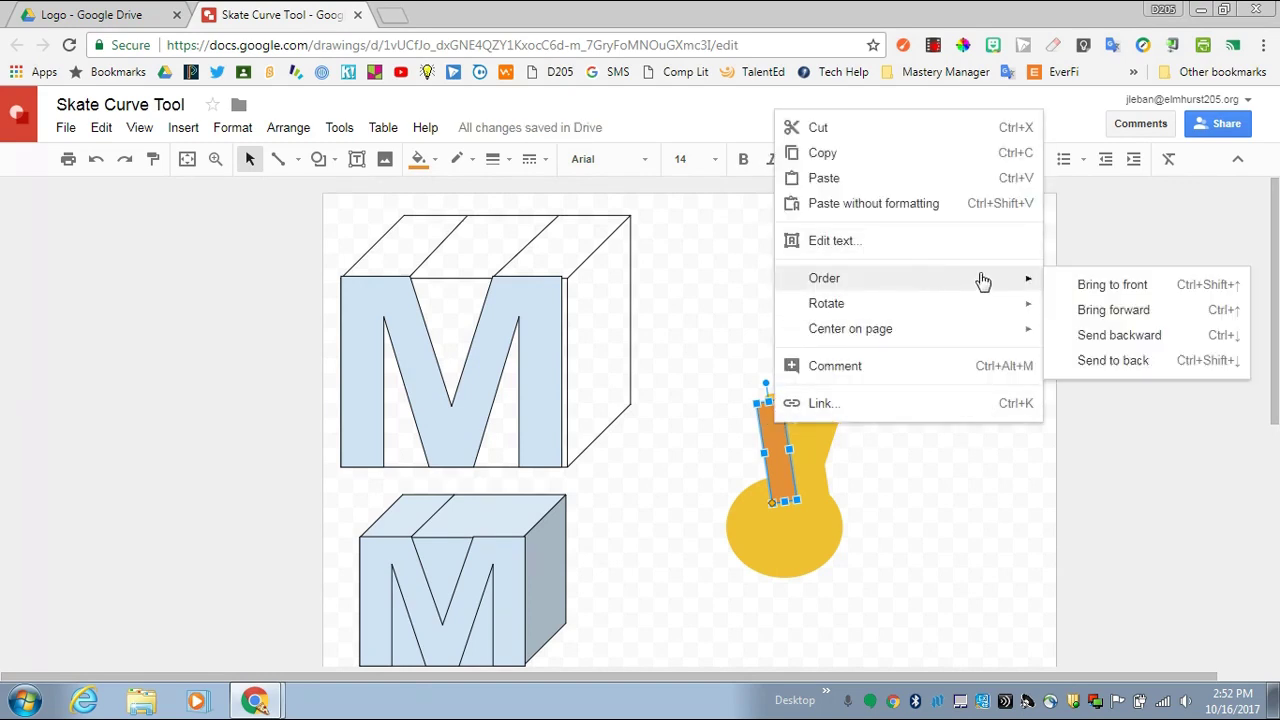
left_click(1137, 336)
key("ctrl+Down")
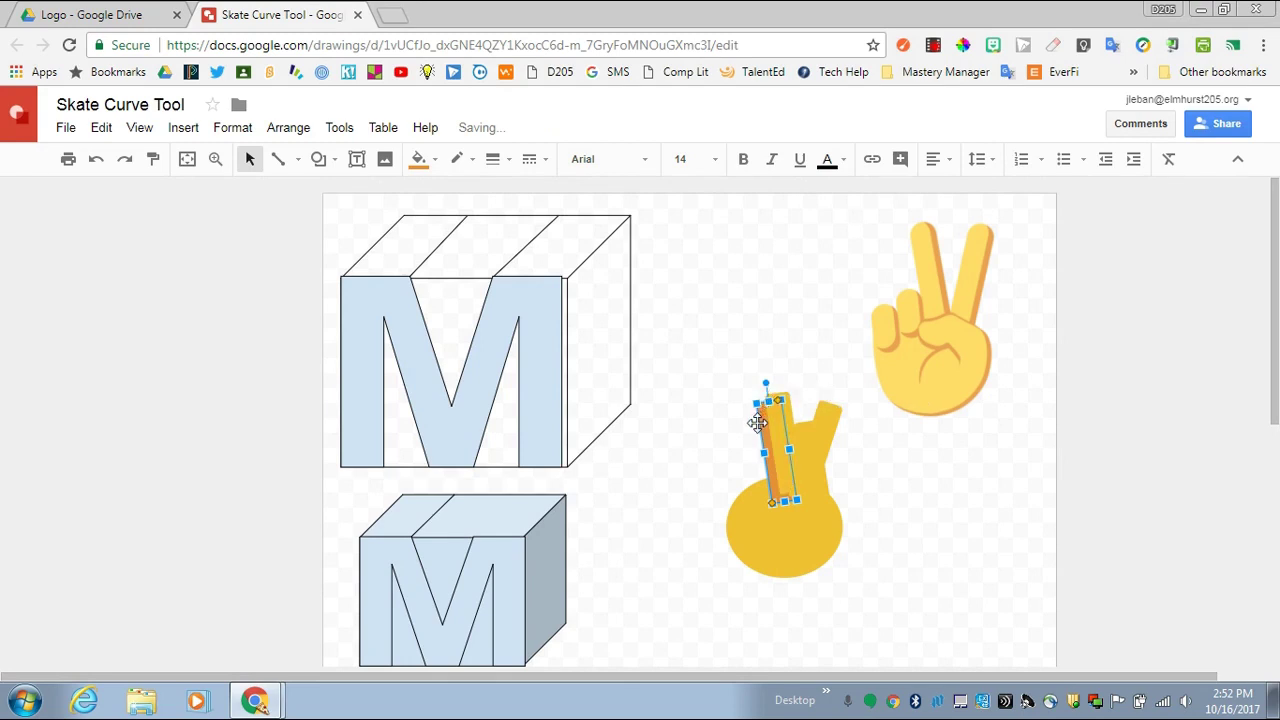
key("Right")
key("Right")
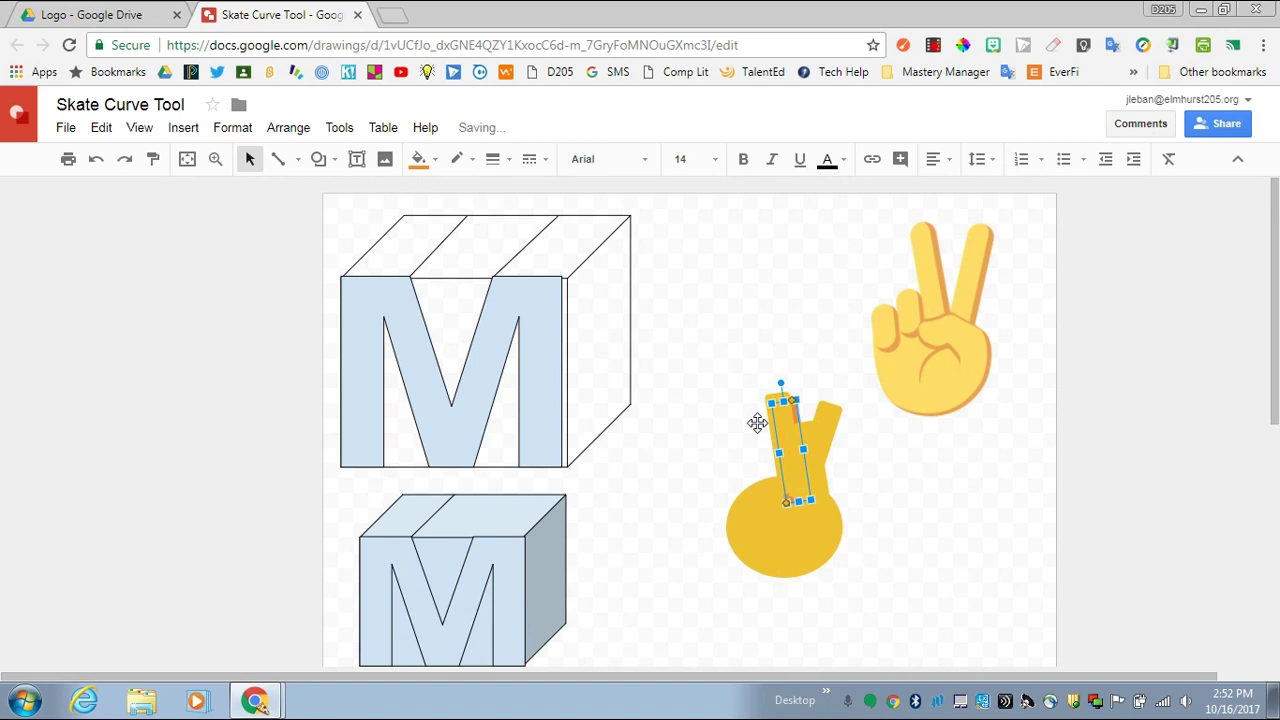
left_click_drag(786, 432, 869, 453)
Adjust the left yellow finger's position over its orange shadow.
left_click(797, 437)
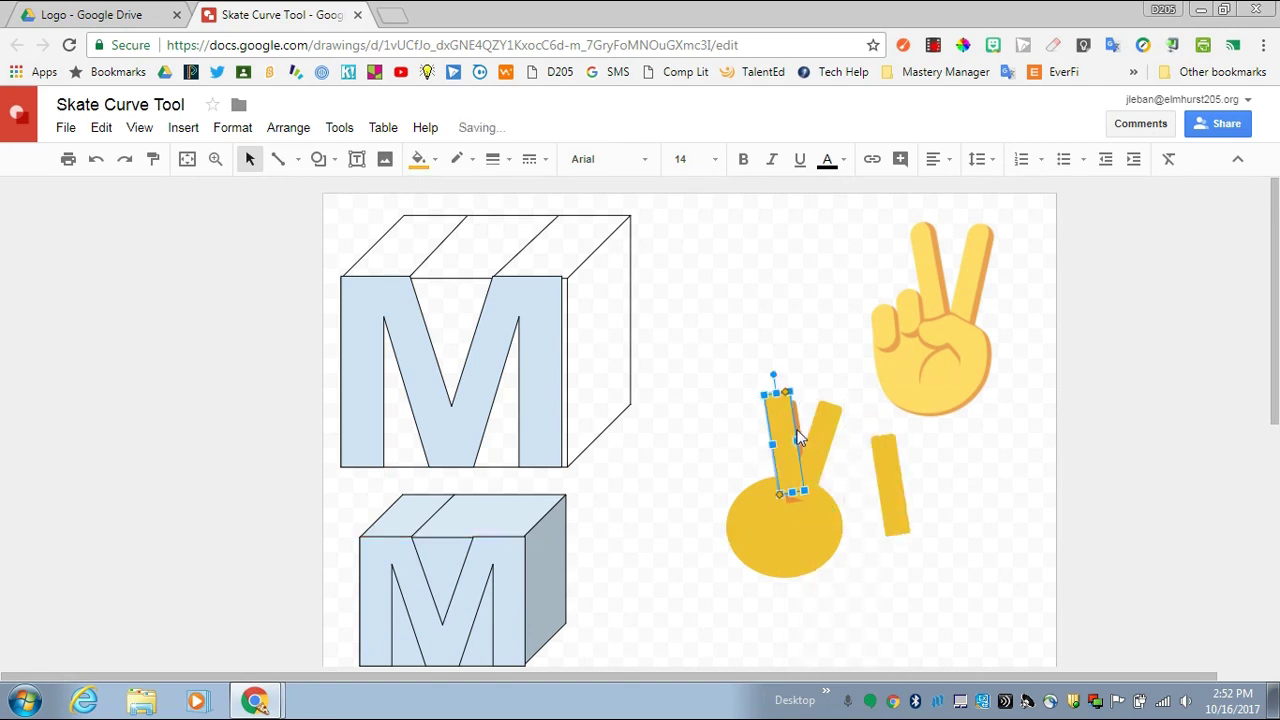
left_click_drag(797, 420, 800, 412)
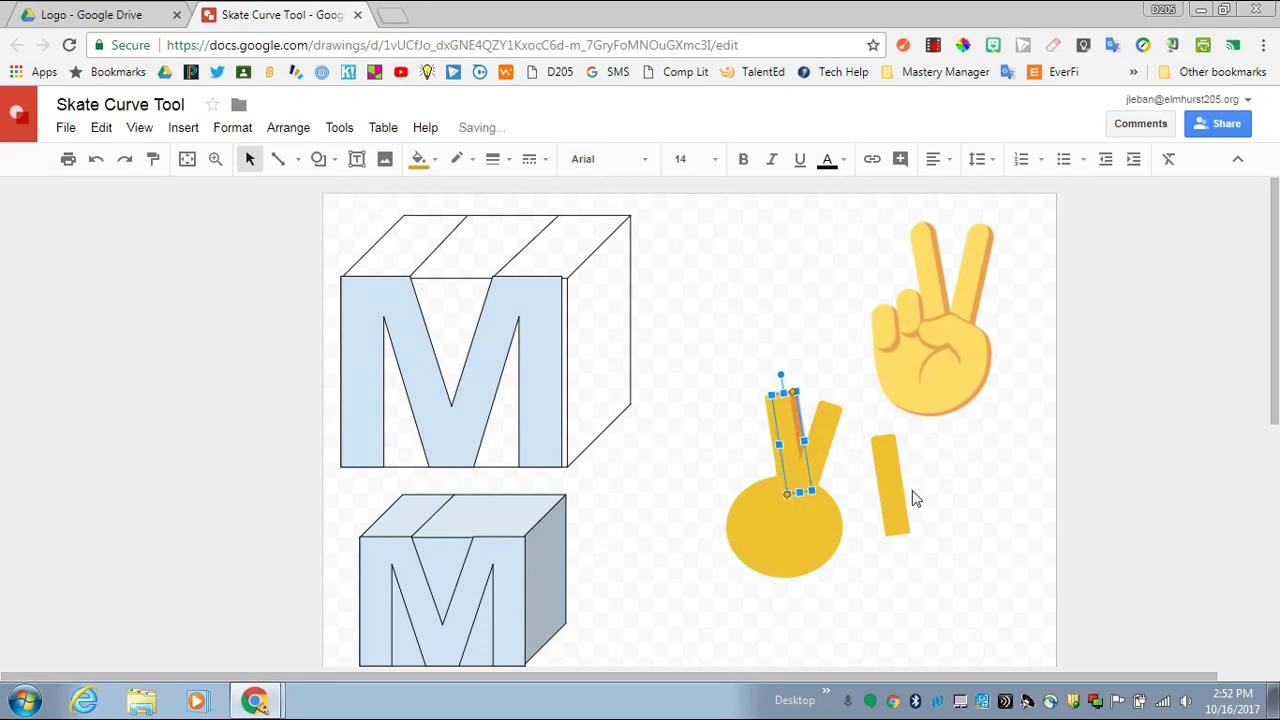
left_click(977, 505)
Rotate the spare bar onto the right finger, fill it orange, and send it behind.
left_click(886, 466)
left_click_drag(879, 417, 838, 422)
left_click_drag(838, 430, 838, 428)
left_click(418, 159)
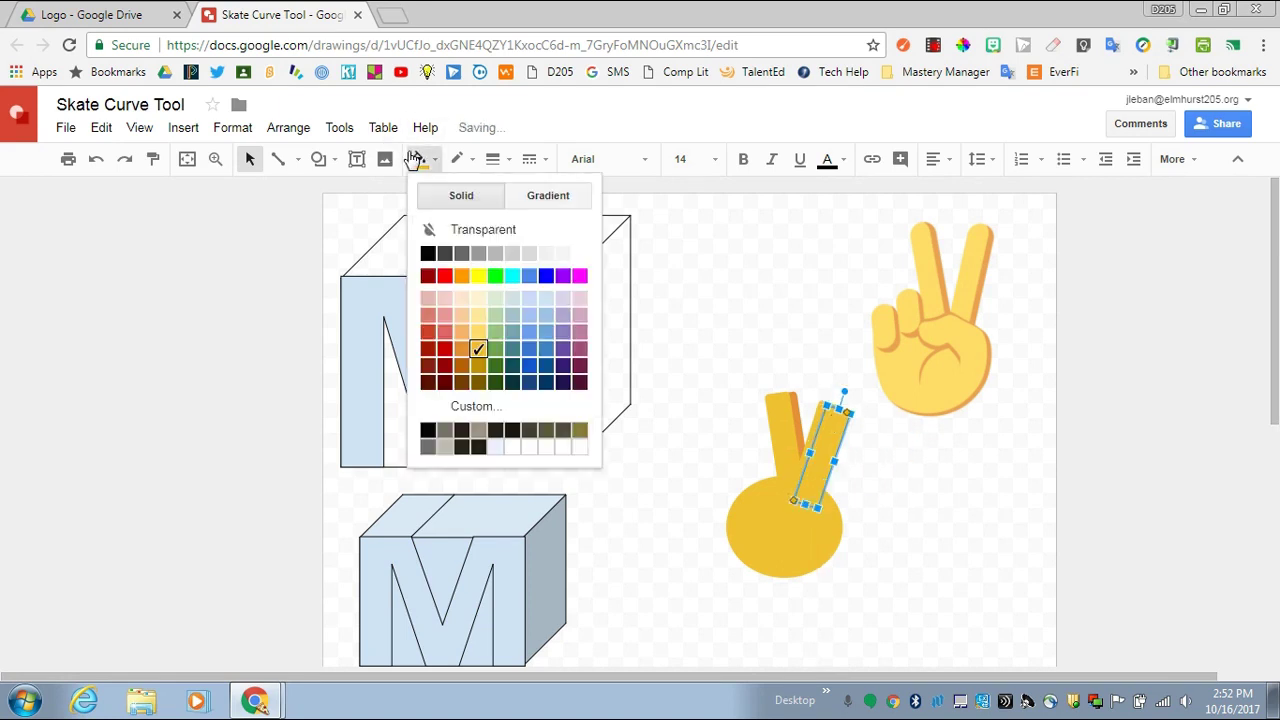
left_click(466, 350)
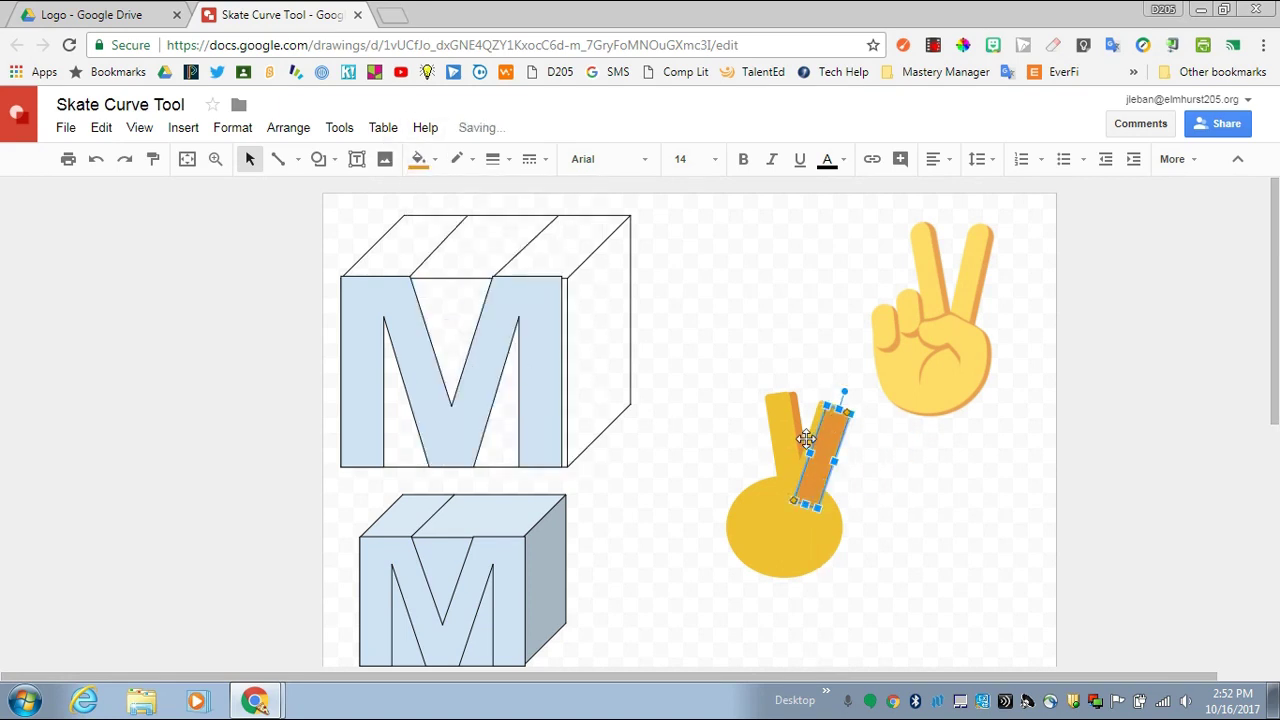
key("ctrl+Down")
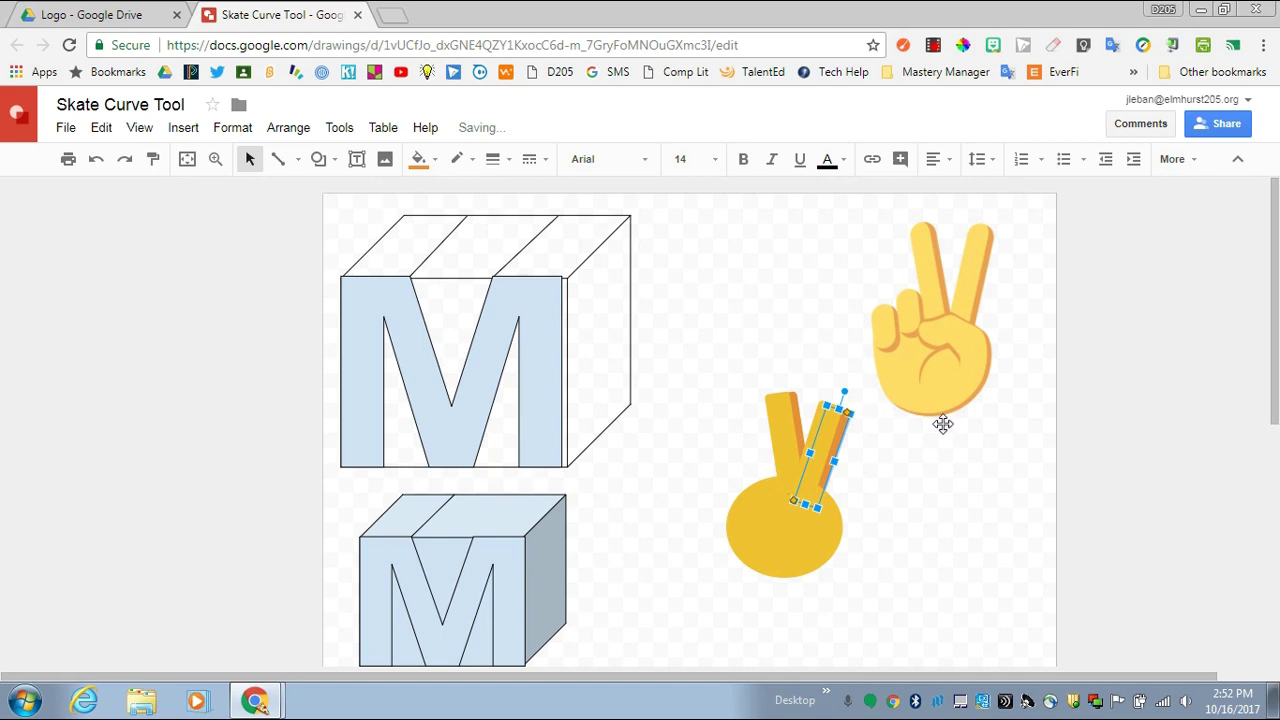
left_click(885, 497)
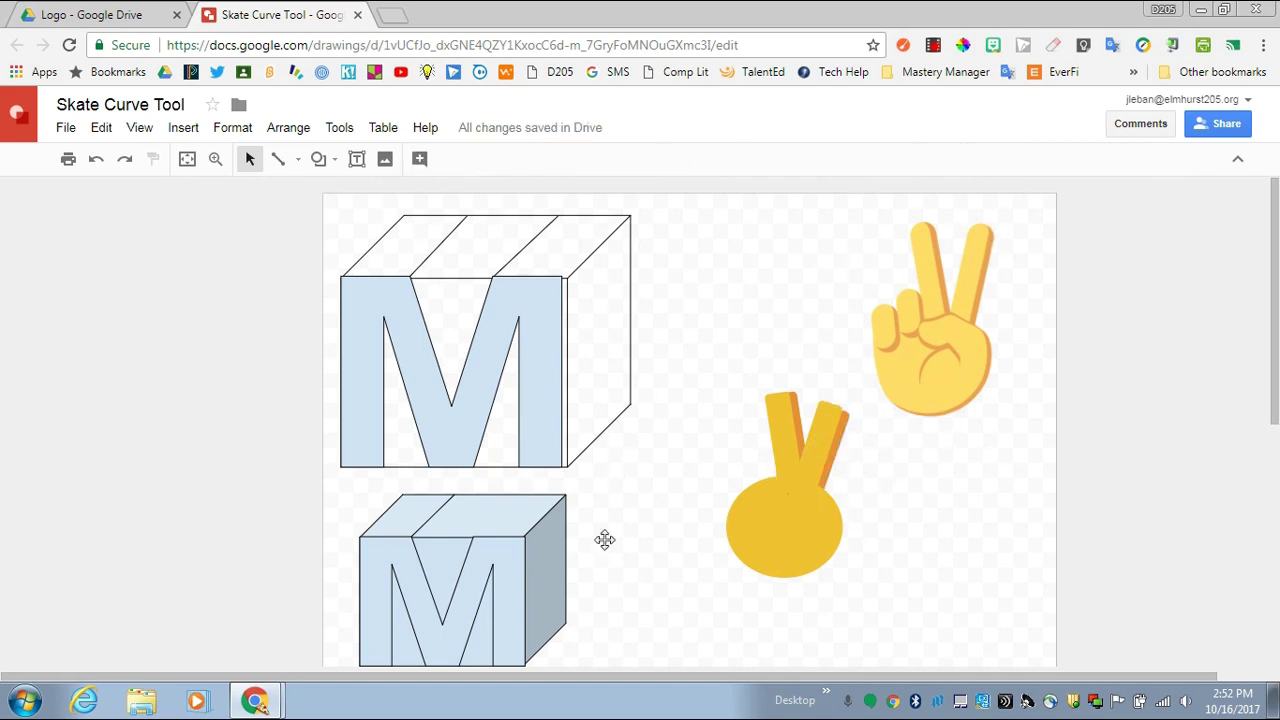
Scroll to the skate pictures and scribble a freehand heart beside them.
scroll(963, 486, "down", 1)
scroll(972, 470, "up", 1)
scroll(978, 458, "up", 1)
scroll(970, 420, "down", 2)
scroll(965, 400, "down", 3)
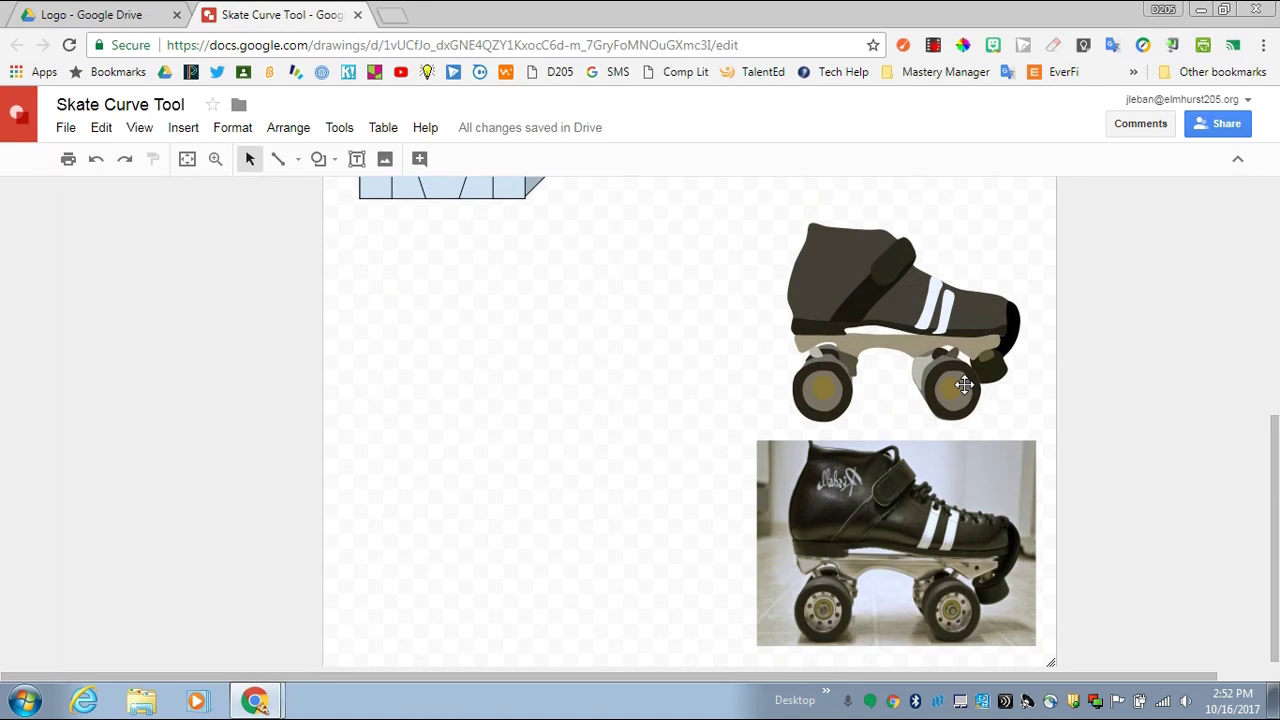
scroll(963, 385, "down", 1)
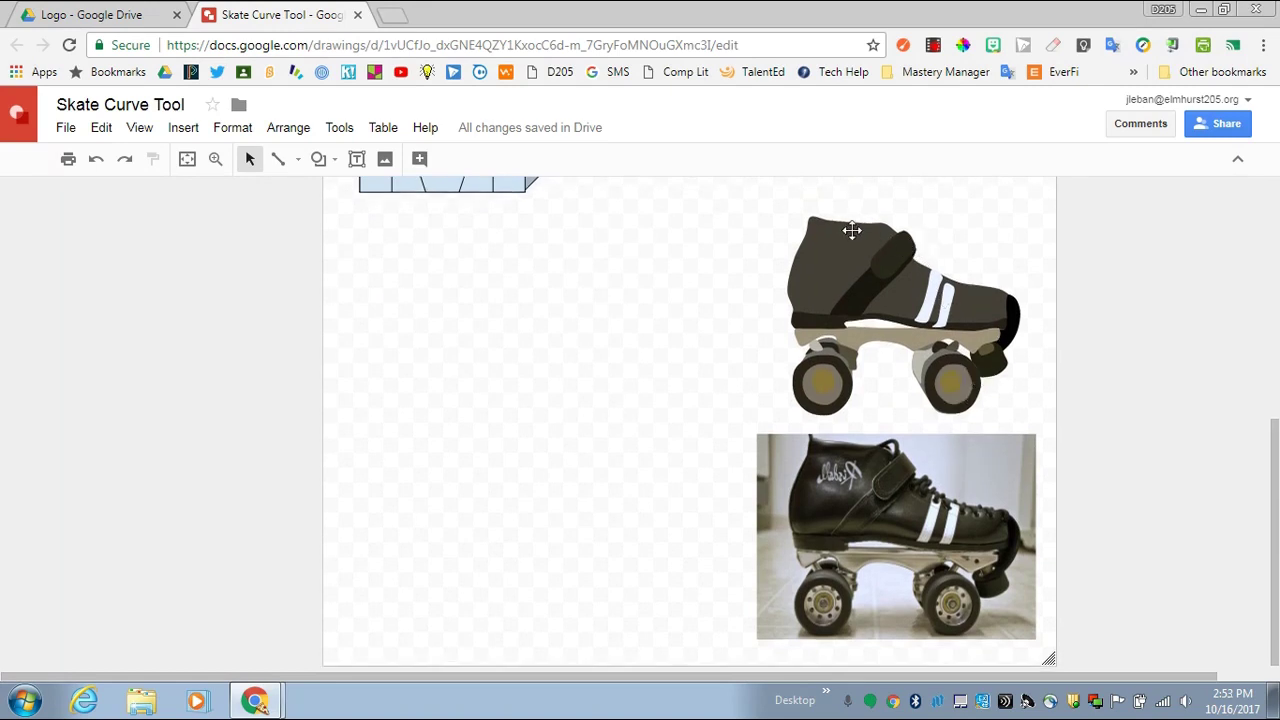
left_click(298, 160)
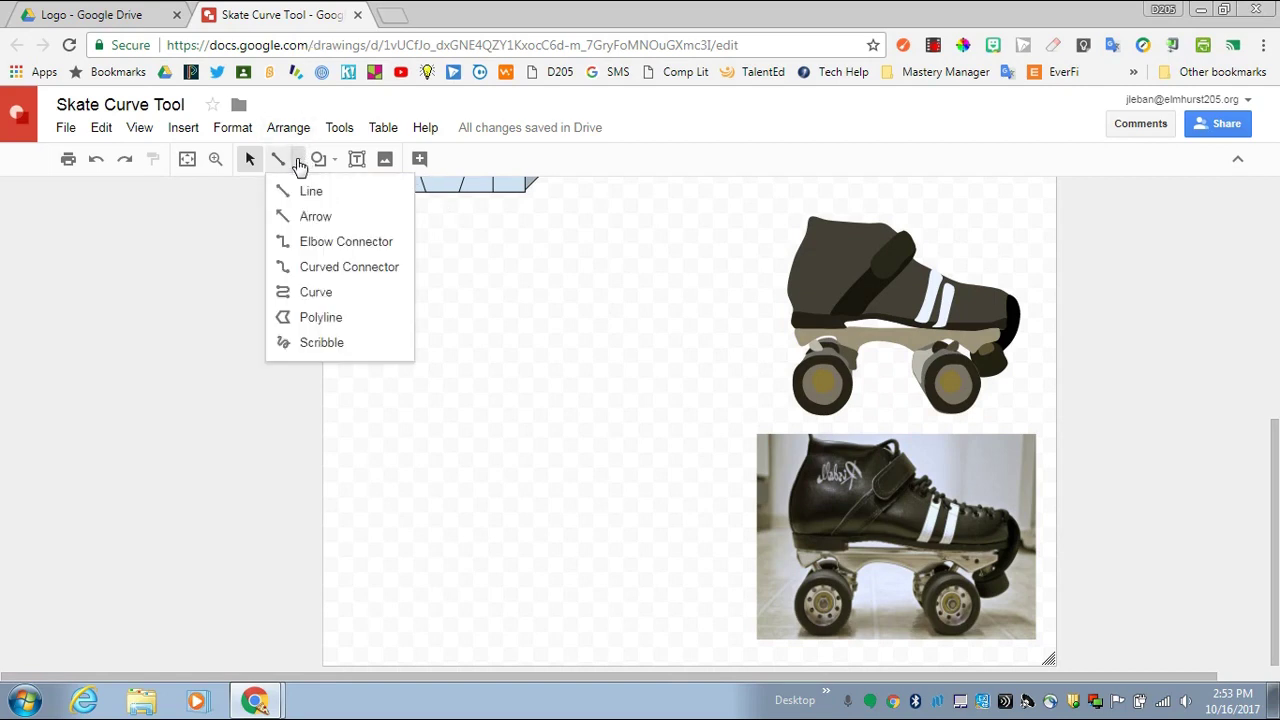
left_click(321, 343)
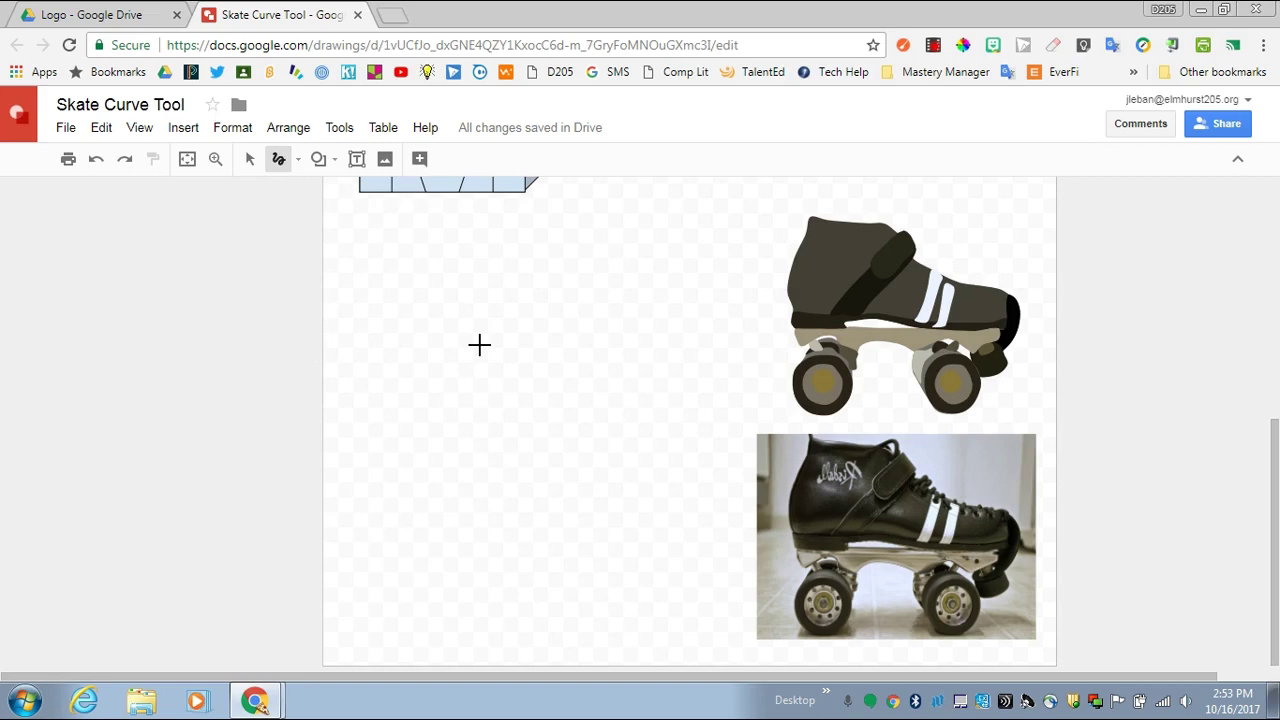
mouse_move(504, 299)
left_mouse_down()
mouse_move(553, 271)
mouse_move(604, 314)
mouse_move(483, 473)
left_mouse_up()
mouse_move(474, 263)
left_mouse_down()
mouse_move(379, 271)
mouse_move(471, 403)
mouse_move(516, 553)
mouse_move(427, 492)
mouse_move(552, 504)
mouse_move(446, 548)
left_mouse_up()
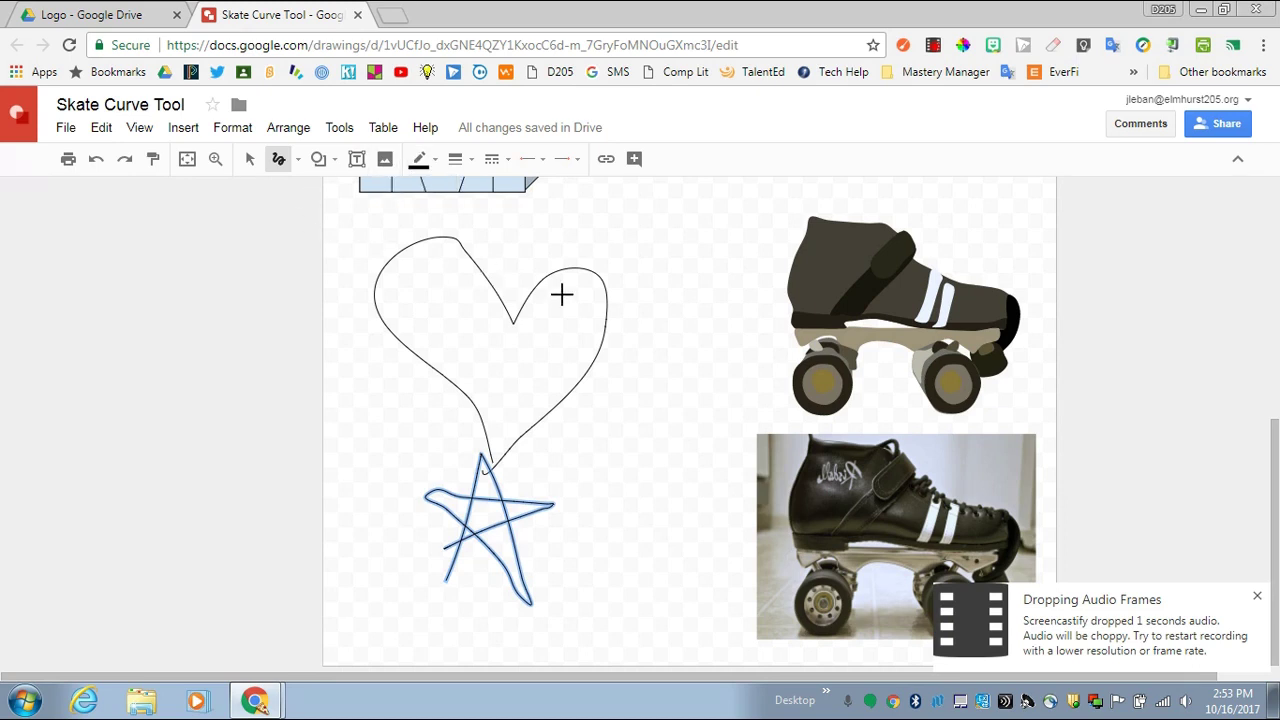
Give the scribbled star a 24px orange stroke.
left_click(251, 159)
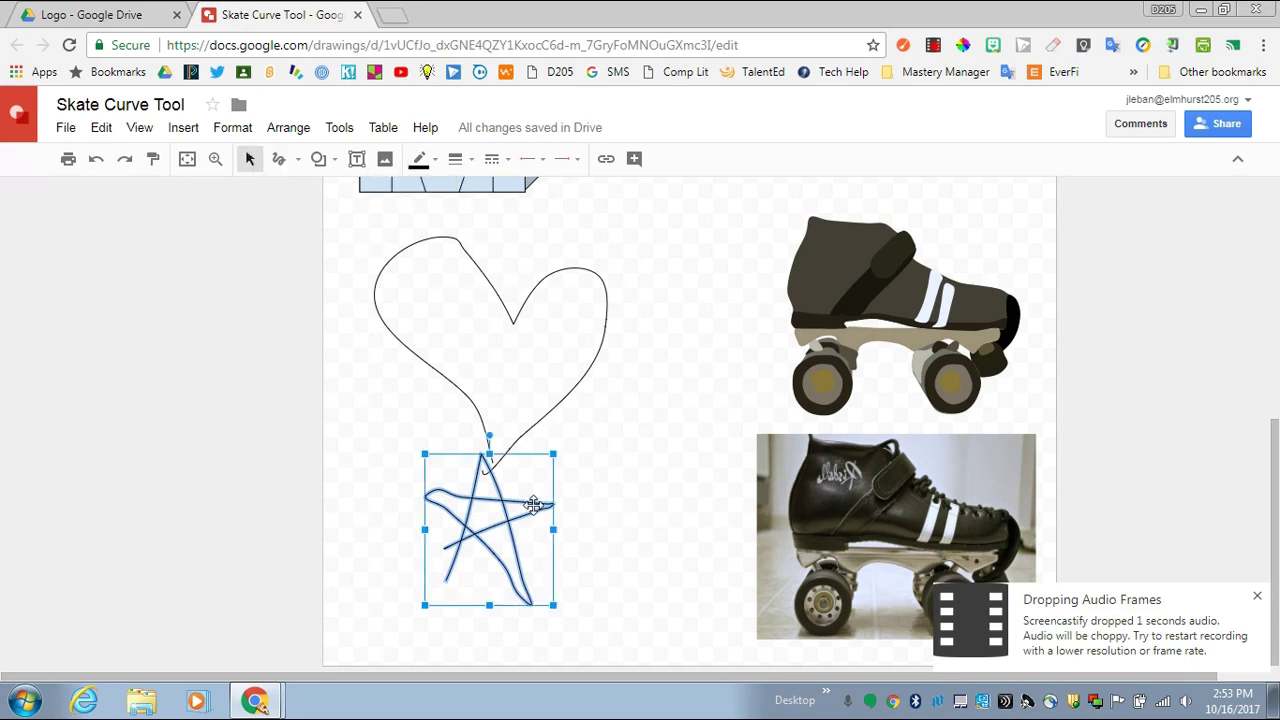
left_click(458, 159)
left_click(495, 369)
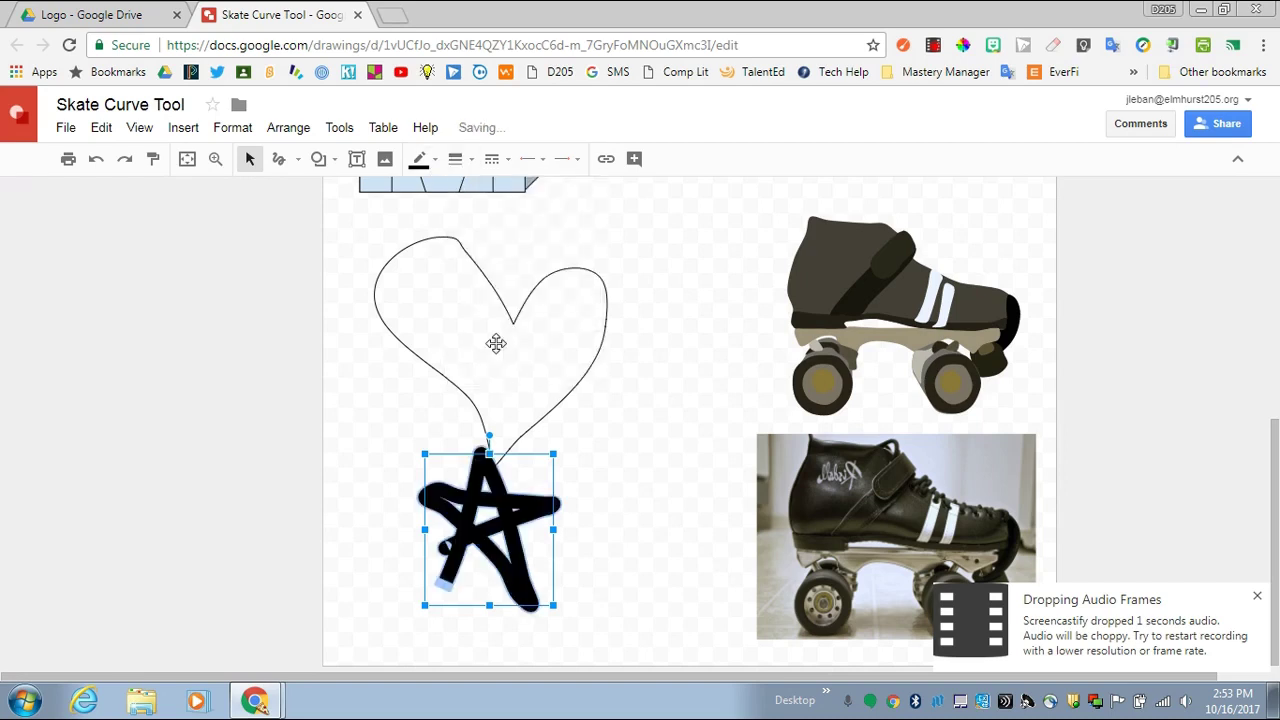
left_click(423, 160)
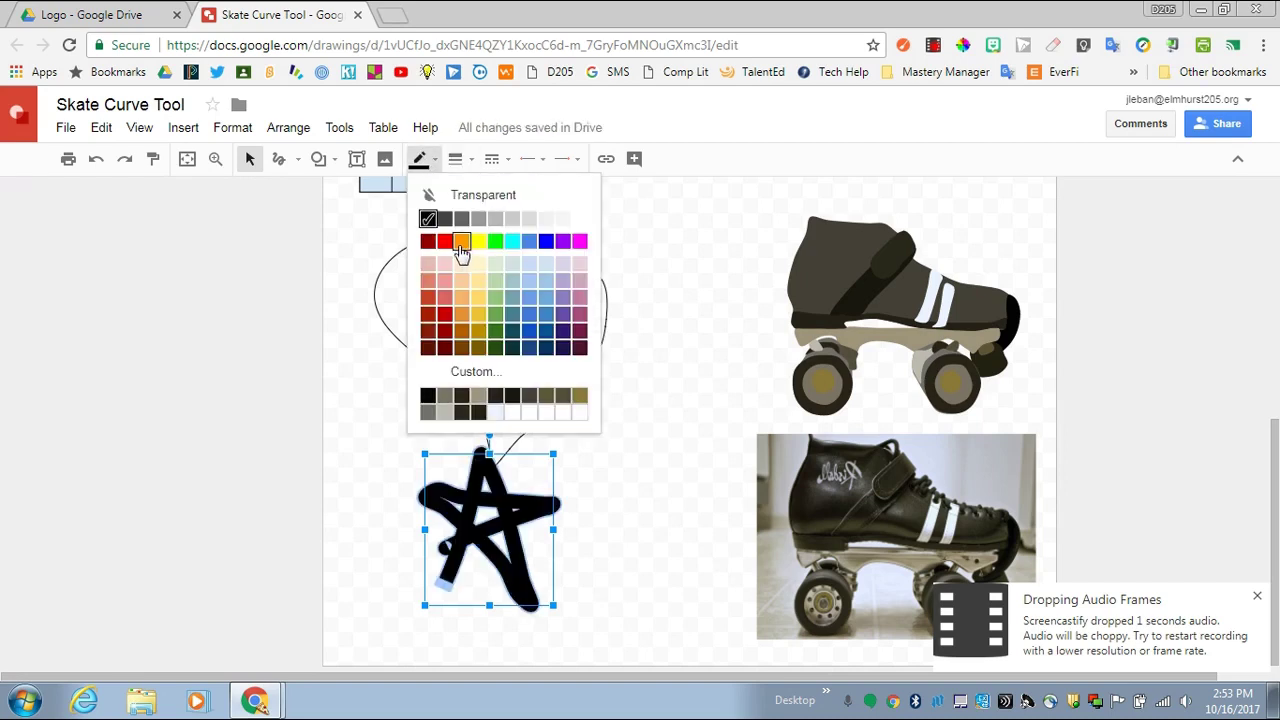
left_click(458, 247)
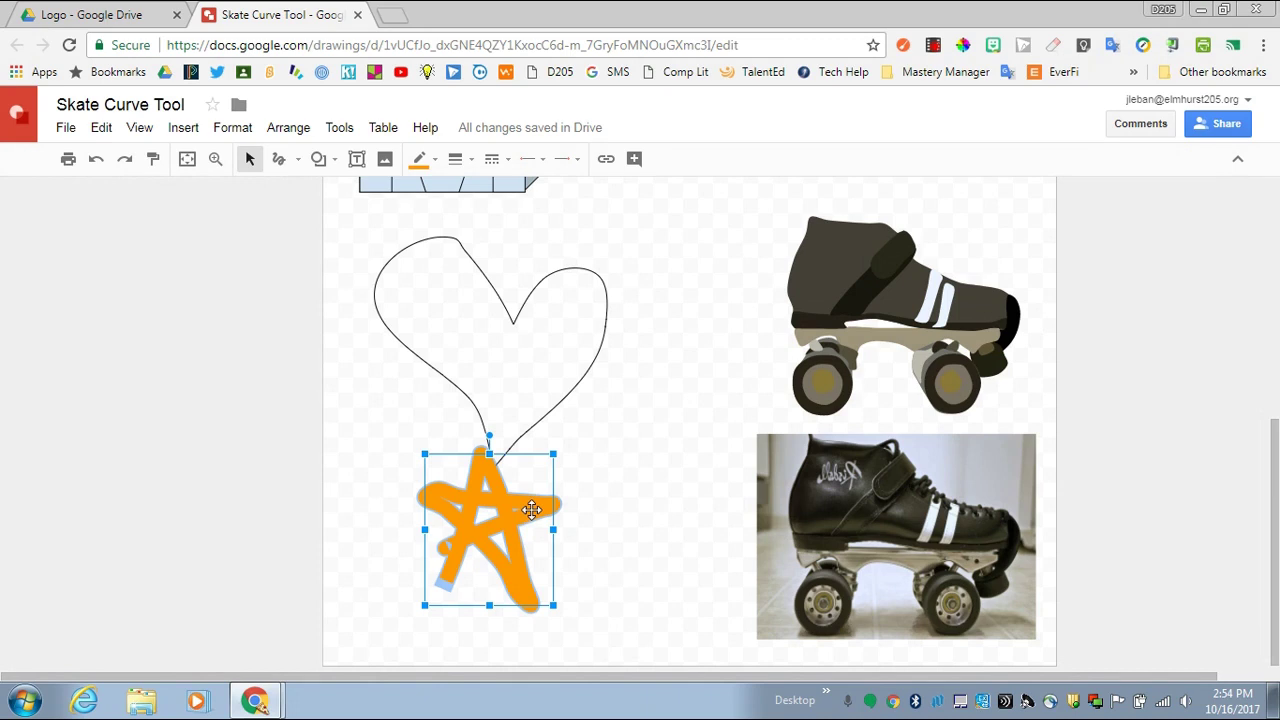
Delete the scribbled star and both curves of the heart.
key("Delete")
left_click(531, 423)
key("Delete")
left_click(444, 378)
key("Delete")
left_click(280, 161)
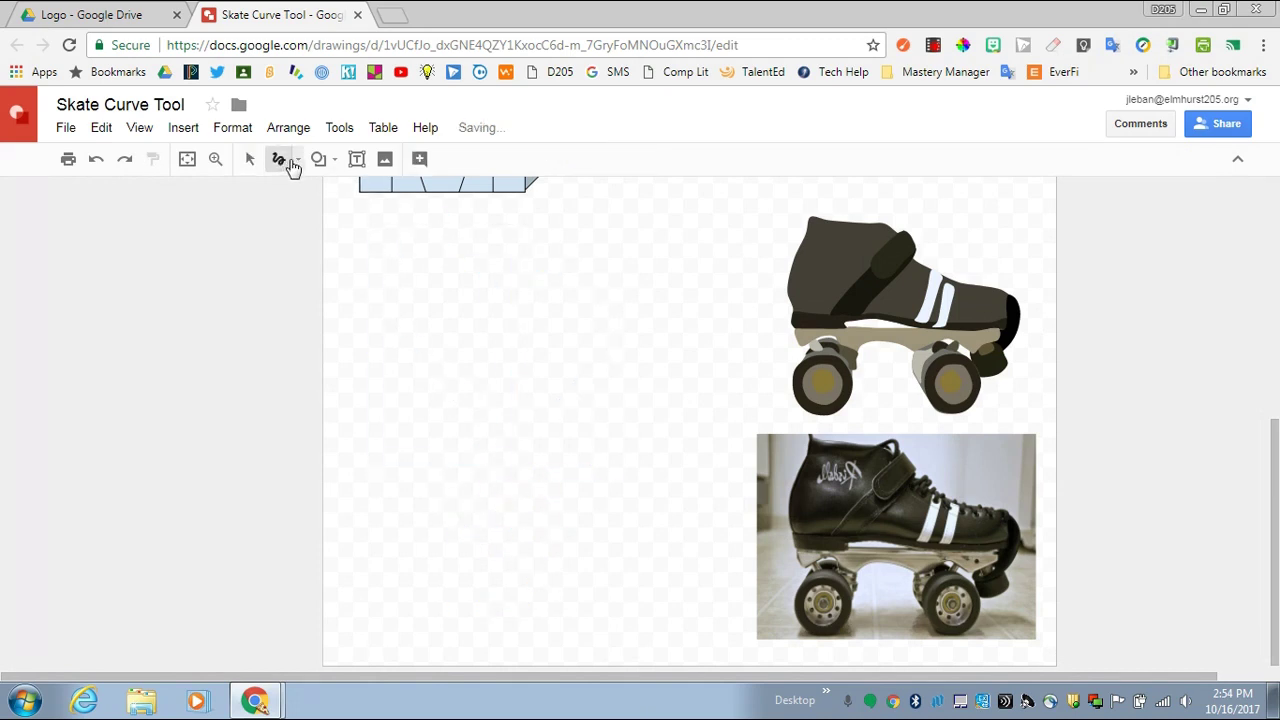
left_click(296, 160)
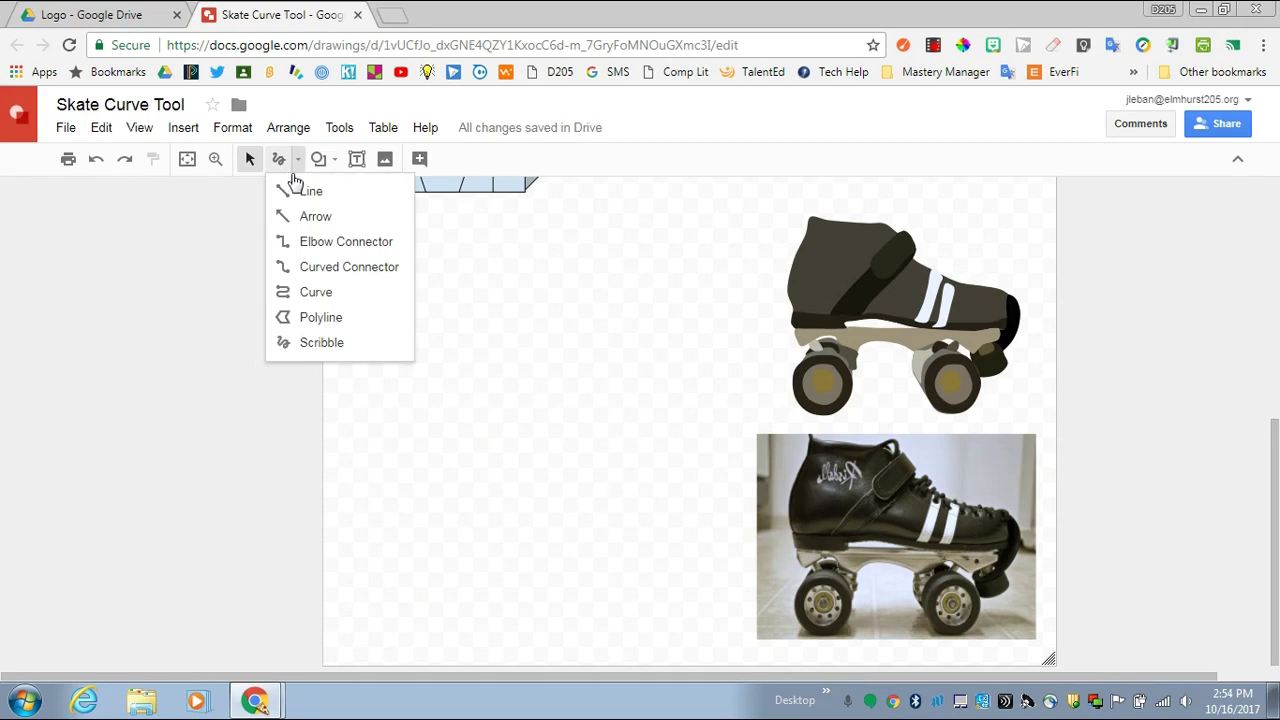
left_click(313, 293)
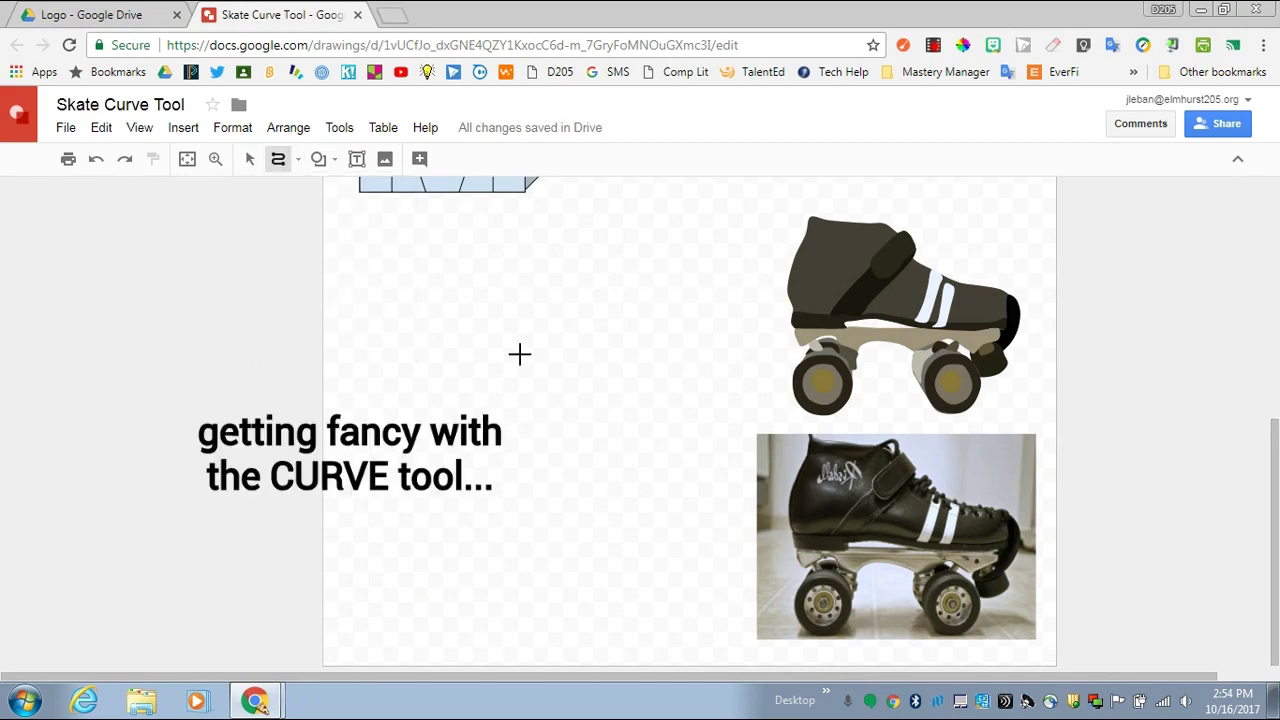
left_click(448, 337)
left_click(514, 272)
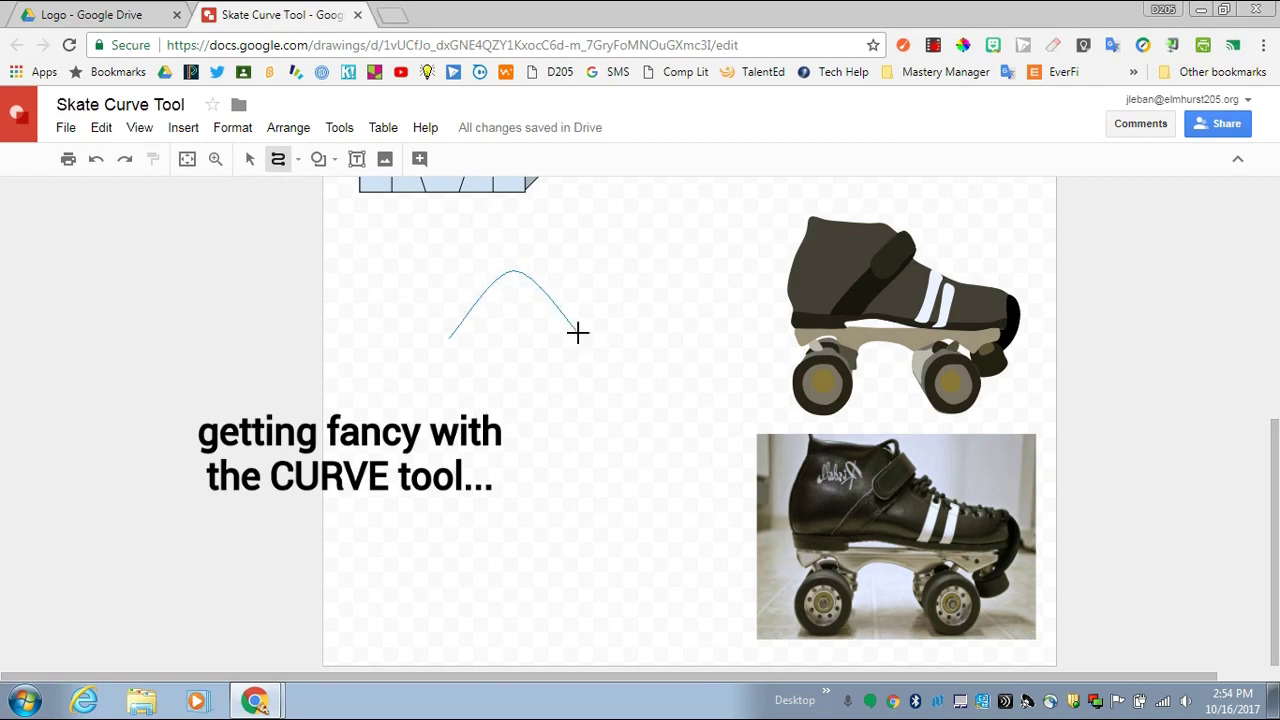
left_click(573, 401)
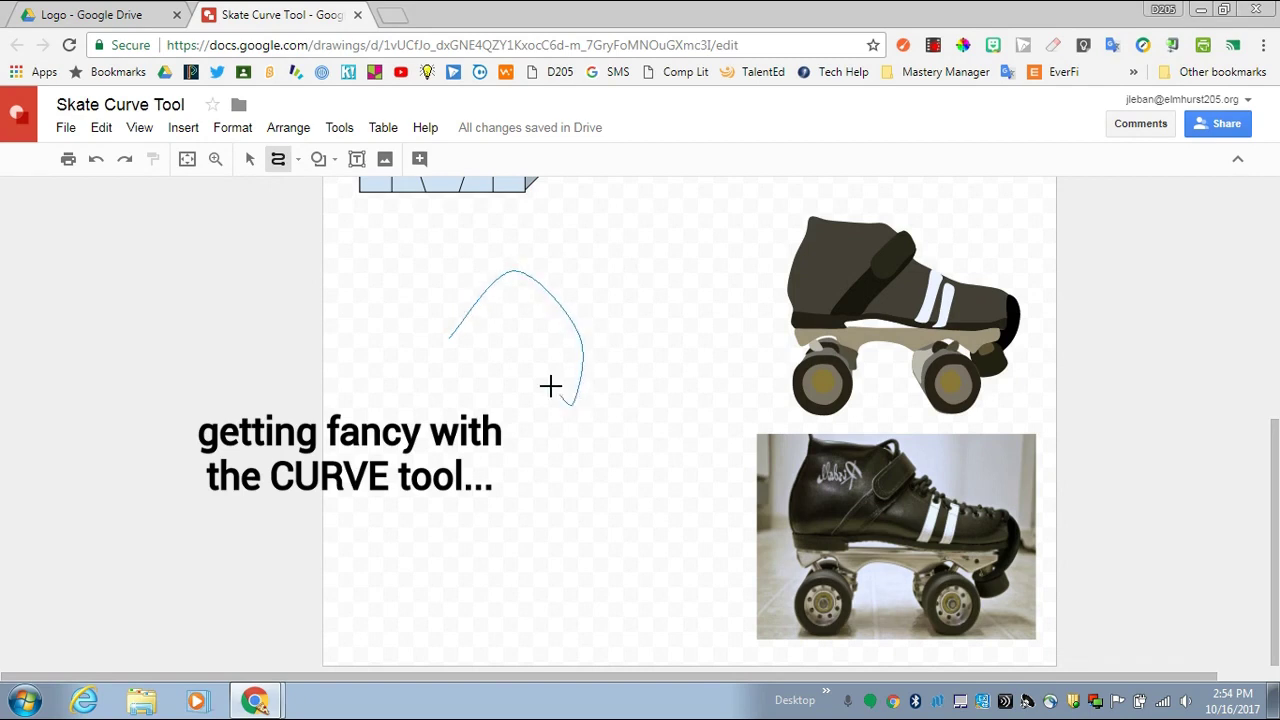
left_click(543, 320)
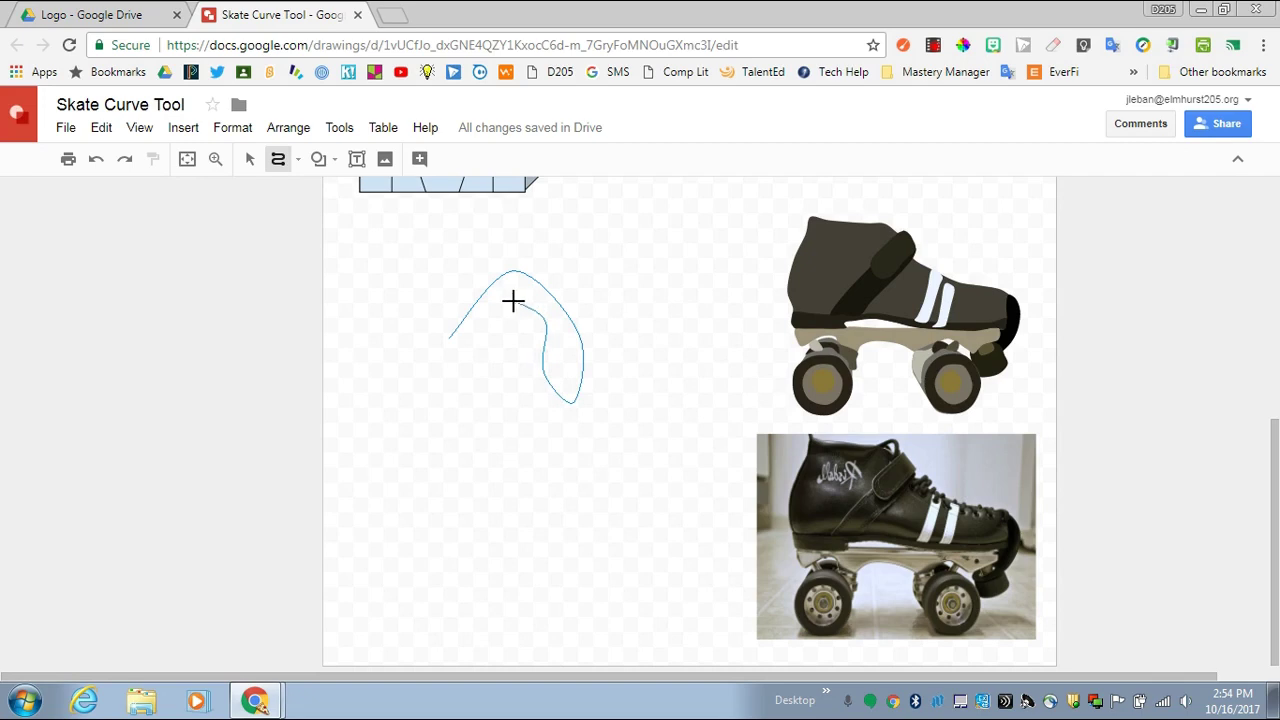
left_click(454, 364)
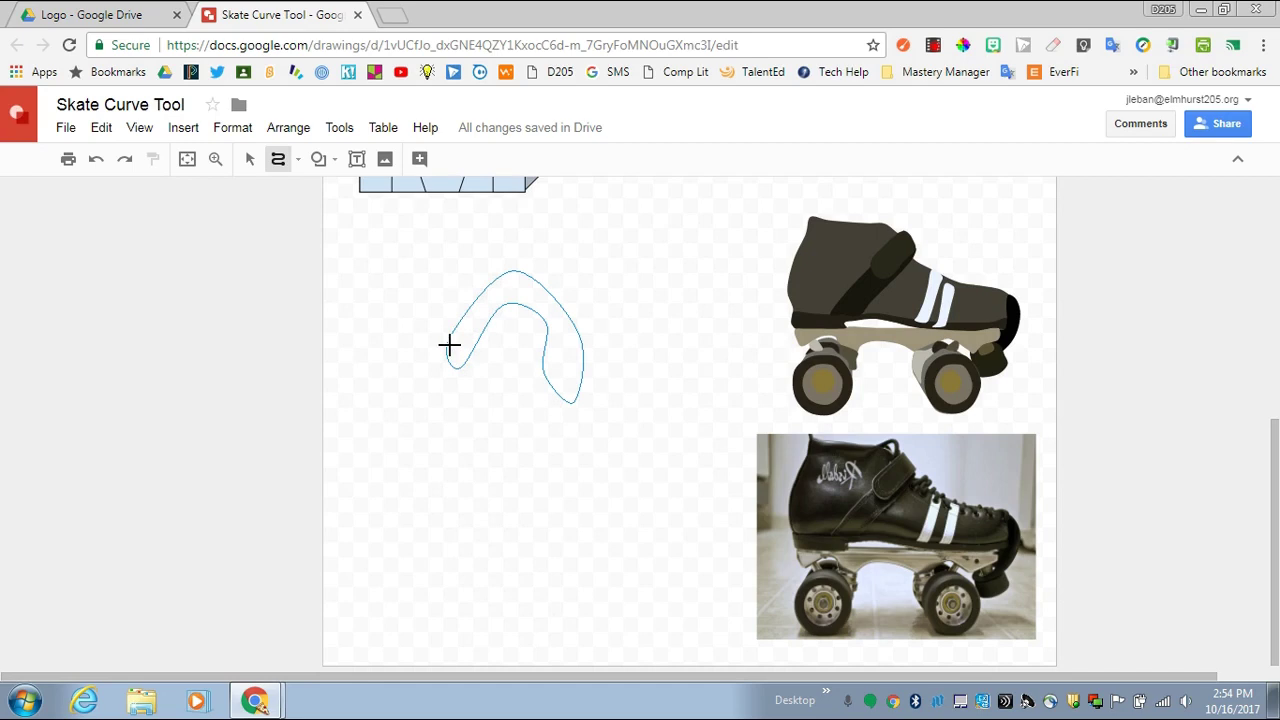
left_click(449, 345)
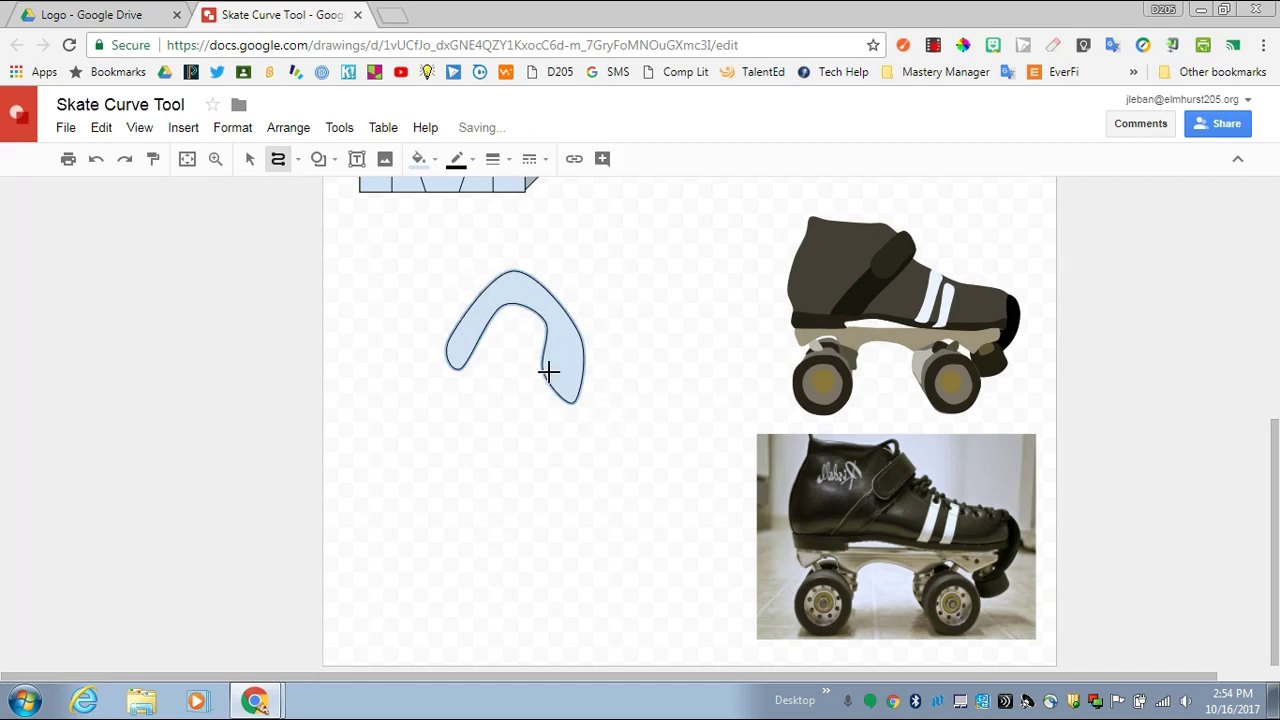
left_click(418, 158)
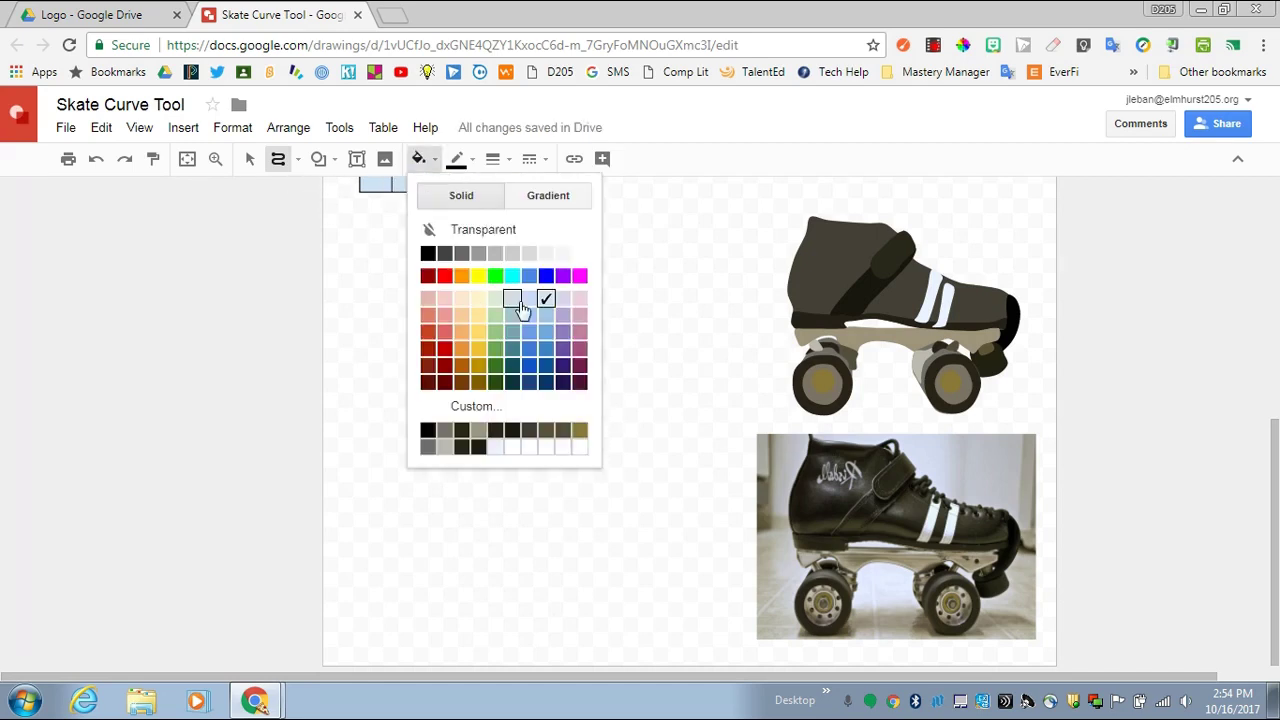
left_click(579, 275)
left_click(455, 160)
left_click(492, 196)
mouse_move(679, 359)
left_mouse_down()
mouse_move(674, 283)
mouse_move(586, 240)
mouse_move(600, 306)
mouse_move(663, 369)
mouse_move(640, 368)
left_mouse_up()
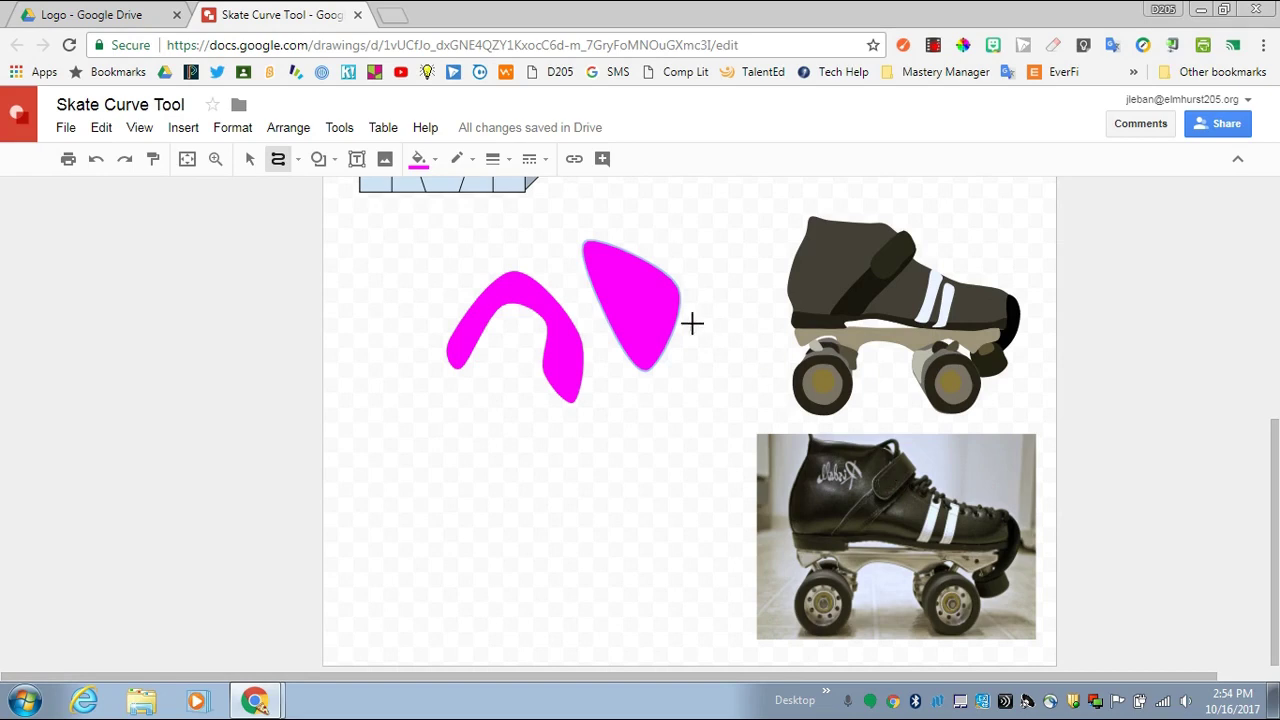
left_click(250, 160)
left_click(633, 309)
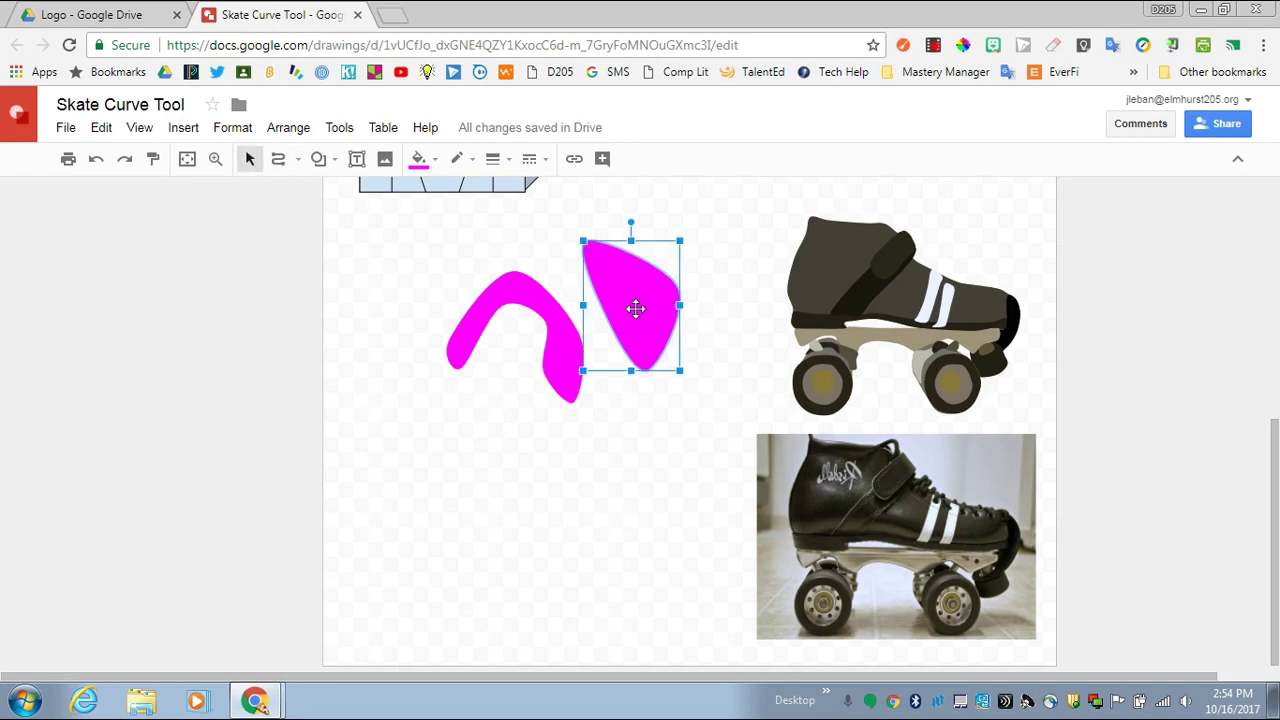
key("Delete")
left_click(551, 323)
key("Delete")
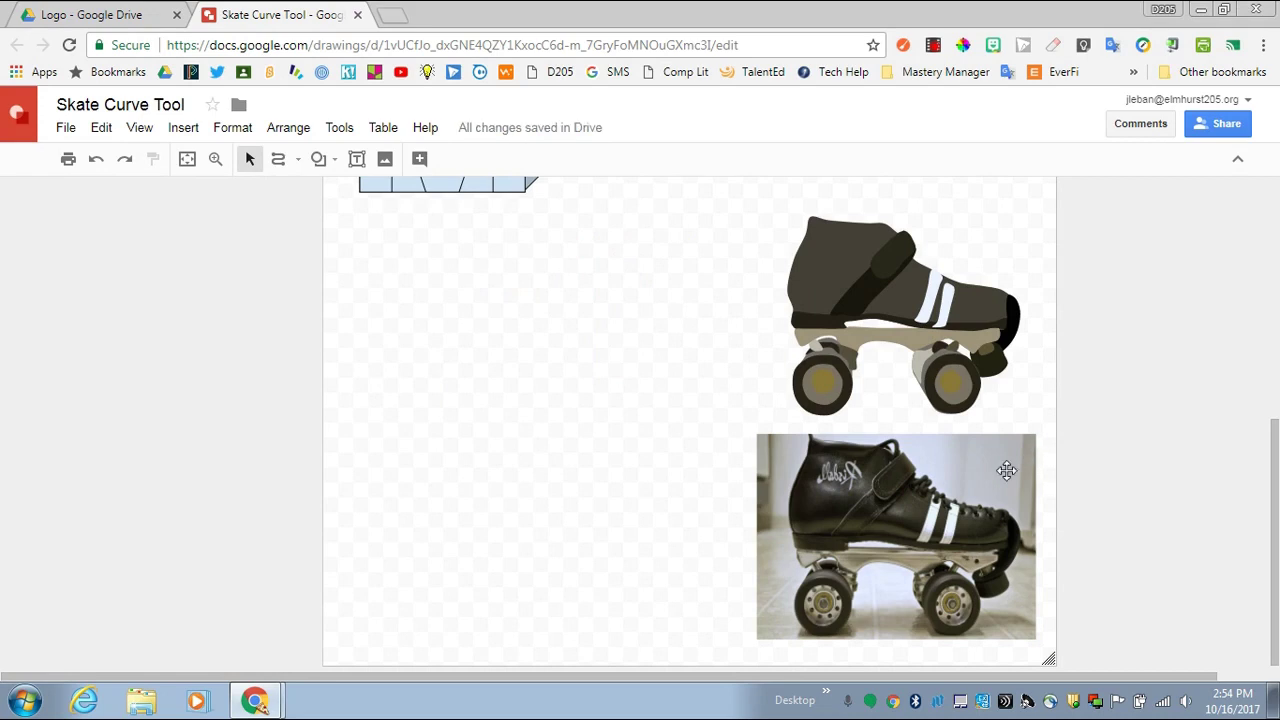
Drag the roller-skate photo to the empty left side of the page, beside the cartoon skate.
left_click_drag(827, 540, 829, 532)
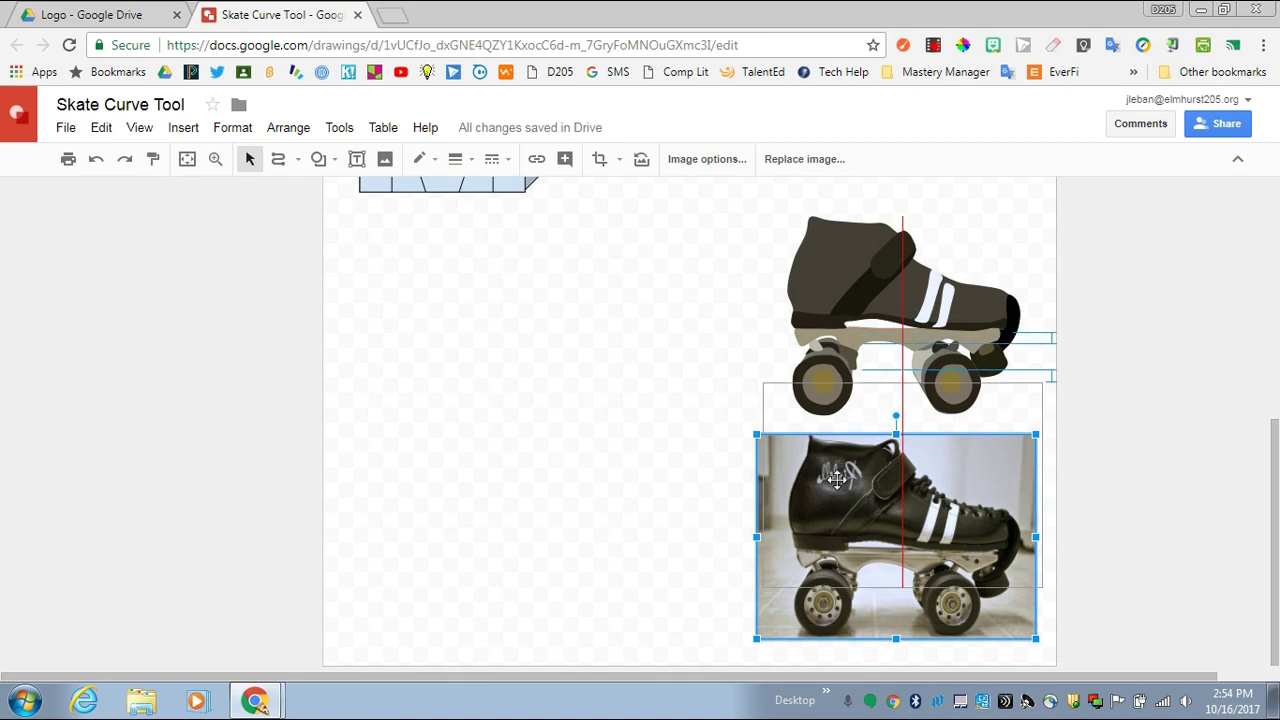
left_click_drag(852, 307, 851, 284)
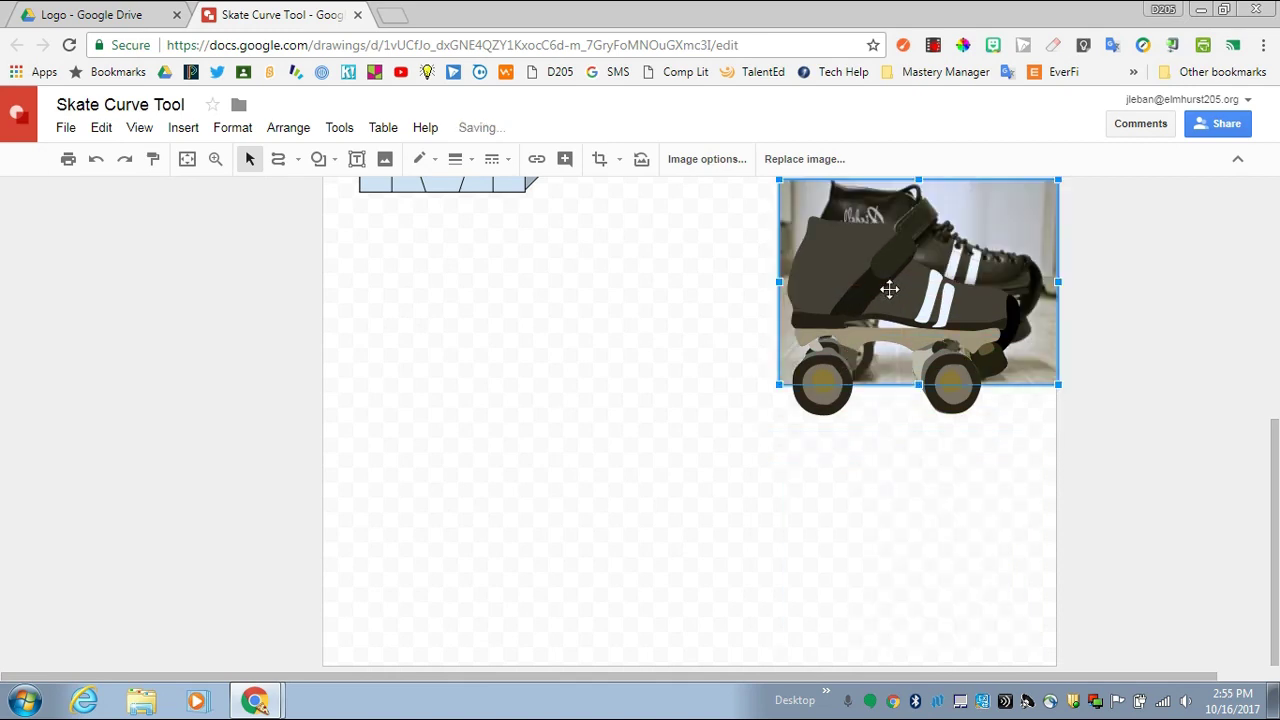
left_click_drag(1008, 236, 994, 251)
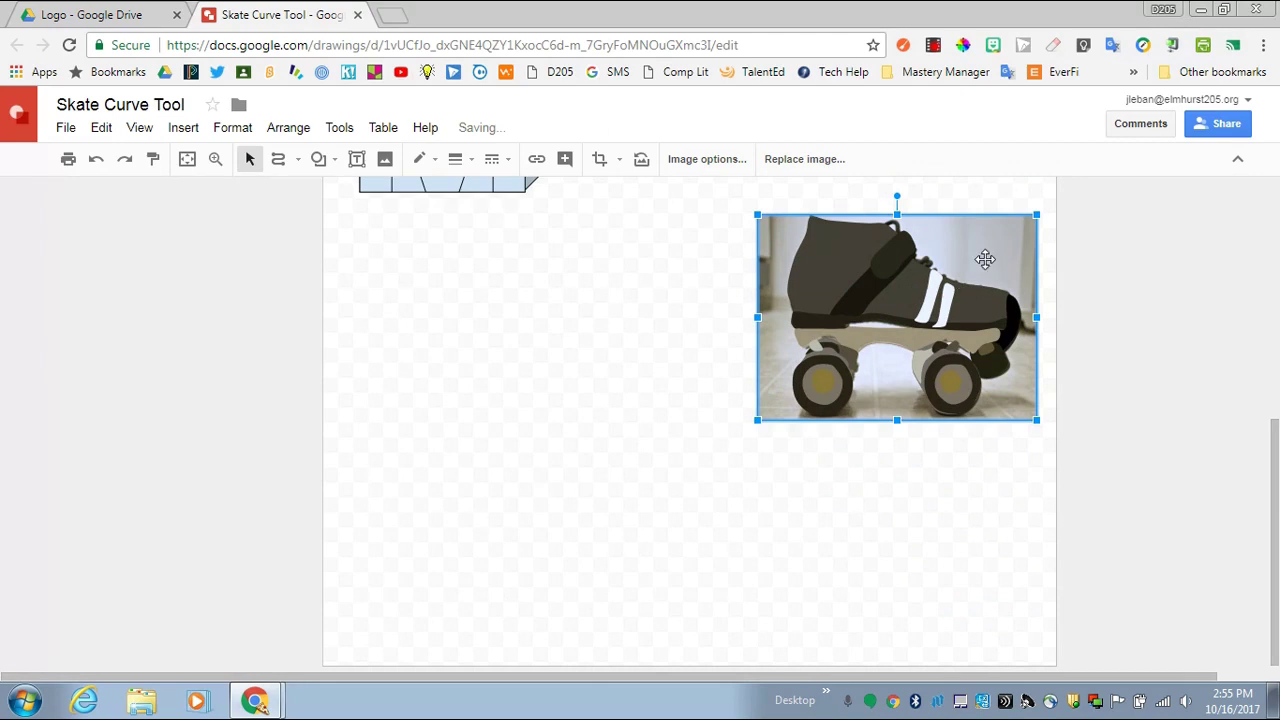
left_click_drag(1013, 235, 613, 277)
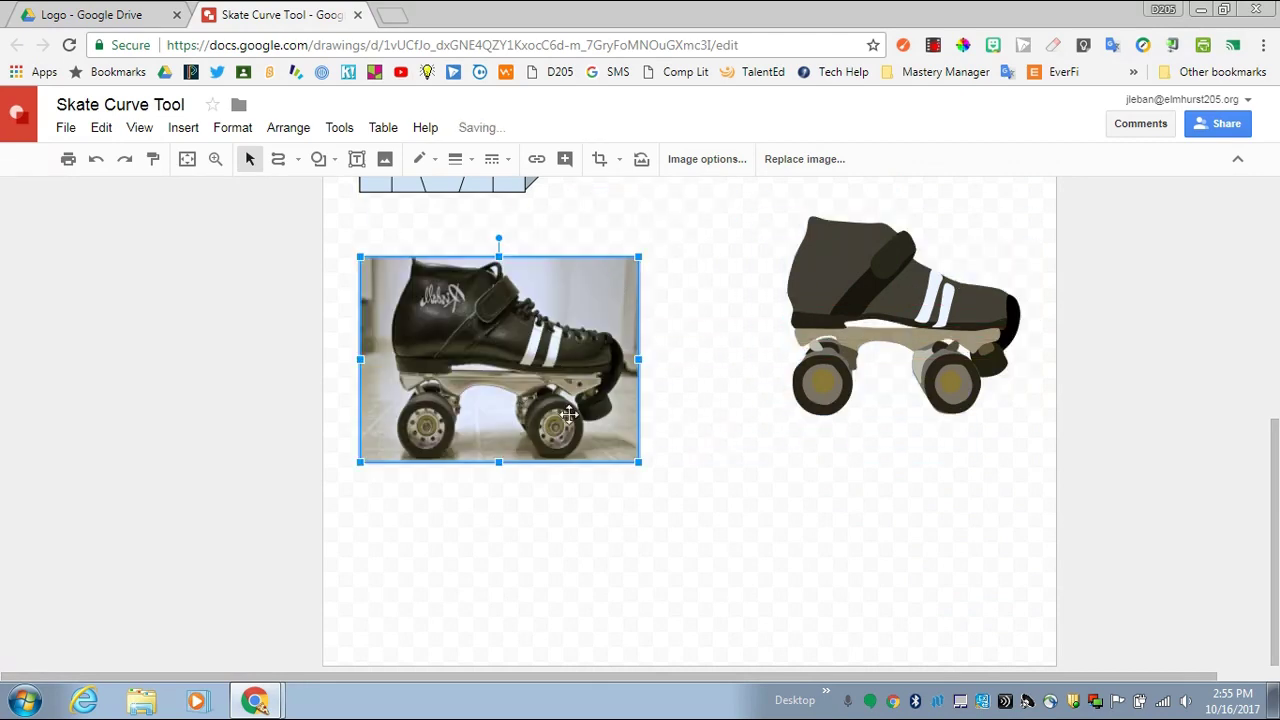
left_click(726, 505)
left_click(280, 163)
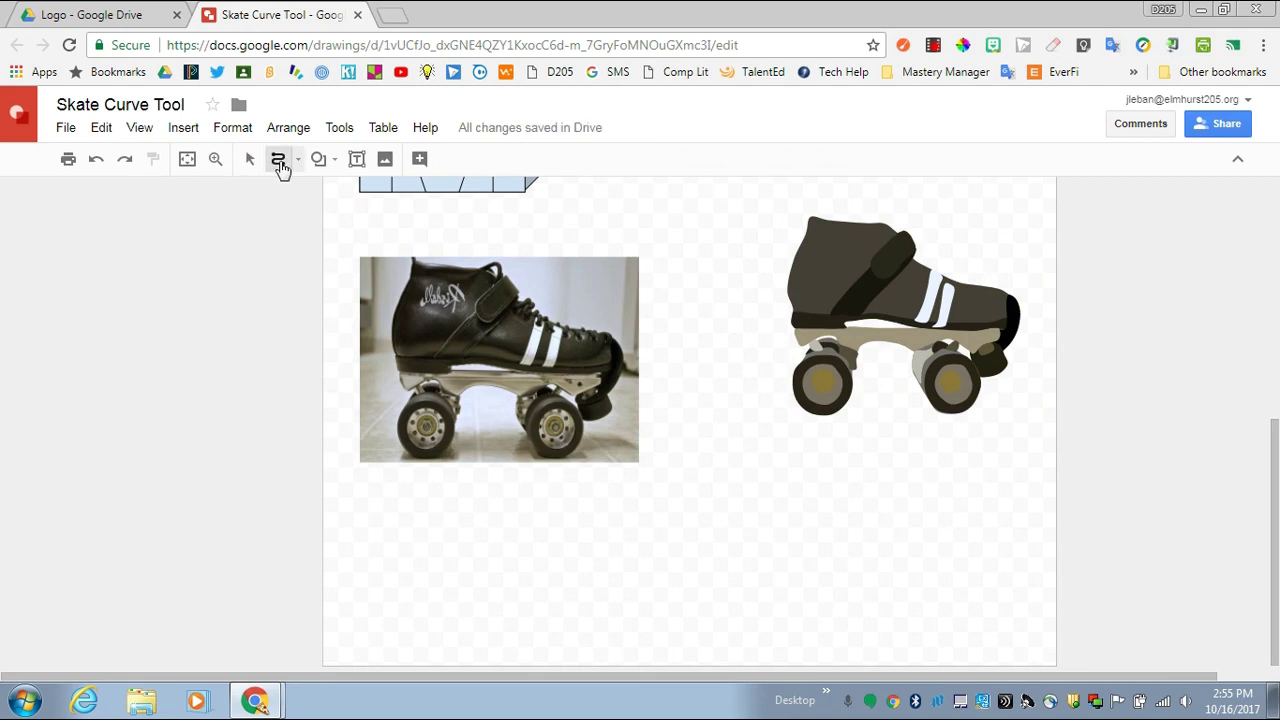
Trace a closed curve outline around the photo's boot and set its fill to transparent.
left_click(412, 262)
left_click(390, 330)
left_click(410, 370)
left_click(446, 352)
left_click(608, 377)
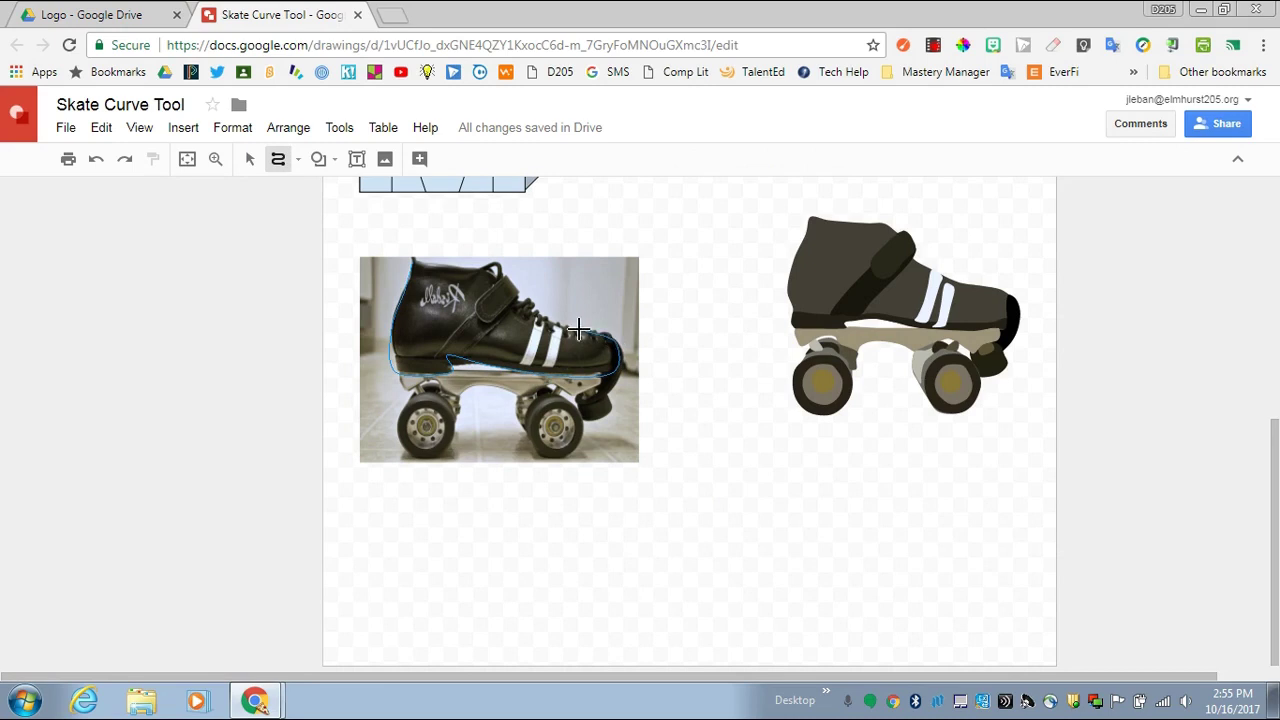
left_click(535, 318)
left_click(494, 271)
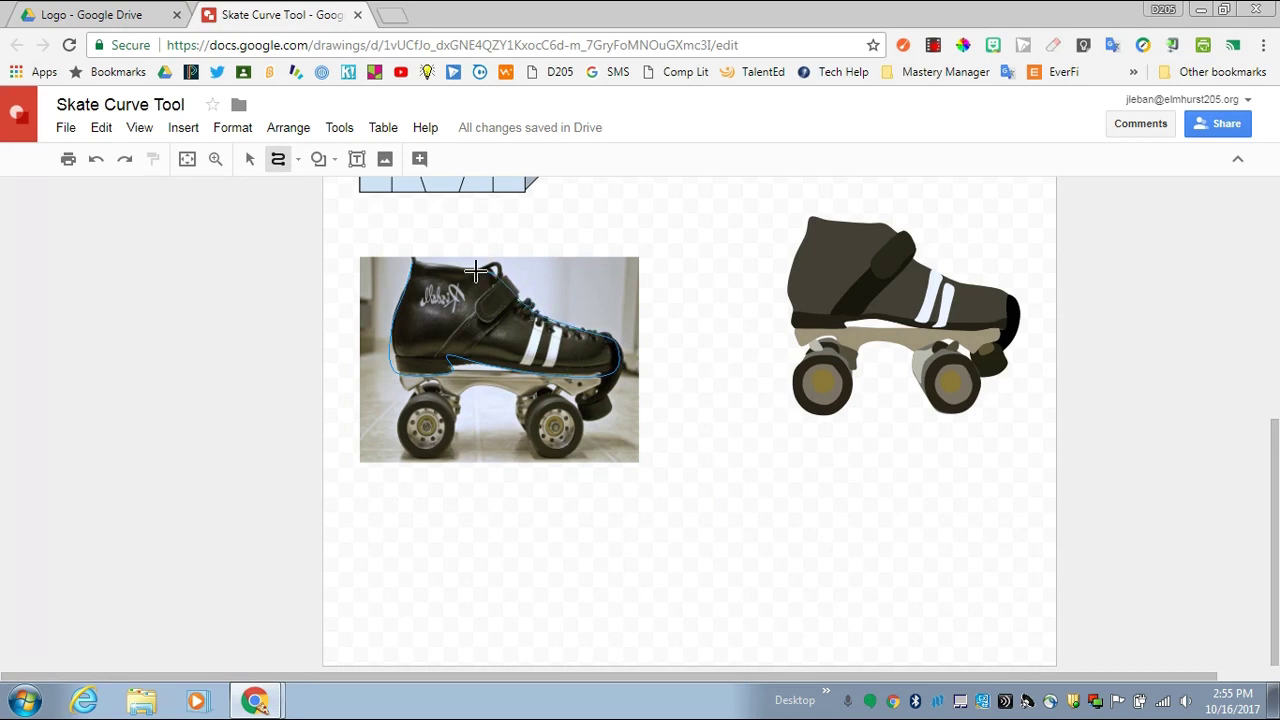
left_click(413, 263)
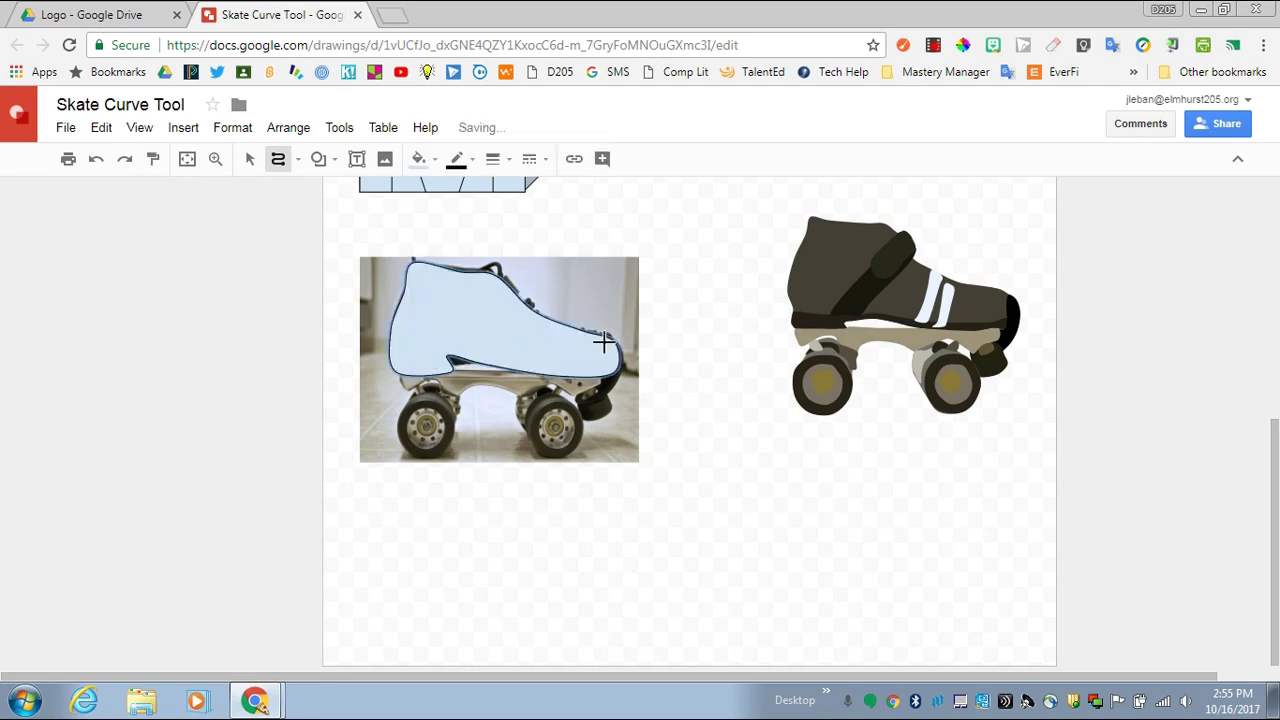
left_click(434, 160)
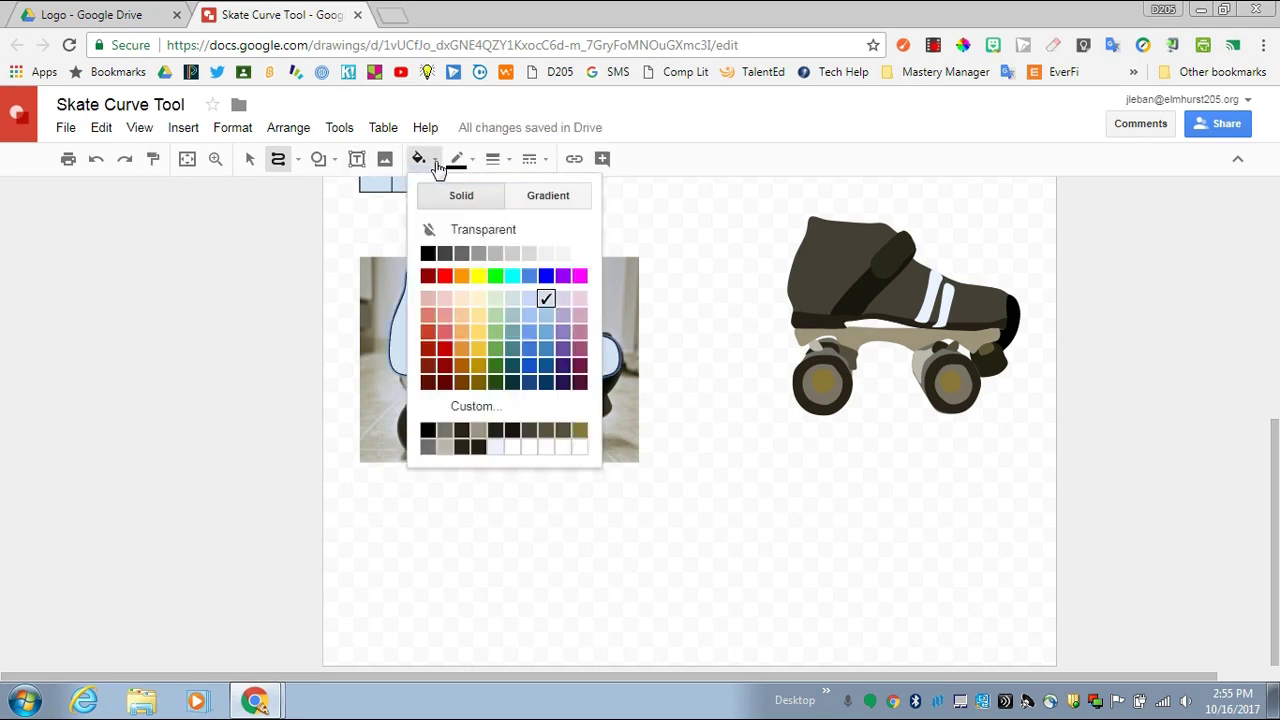
left_click(506, 229)
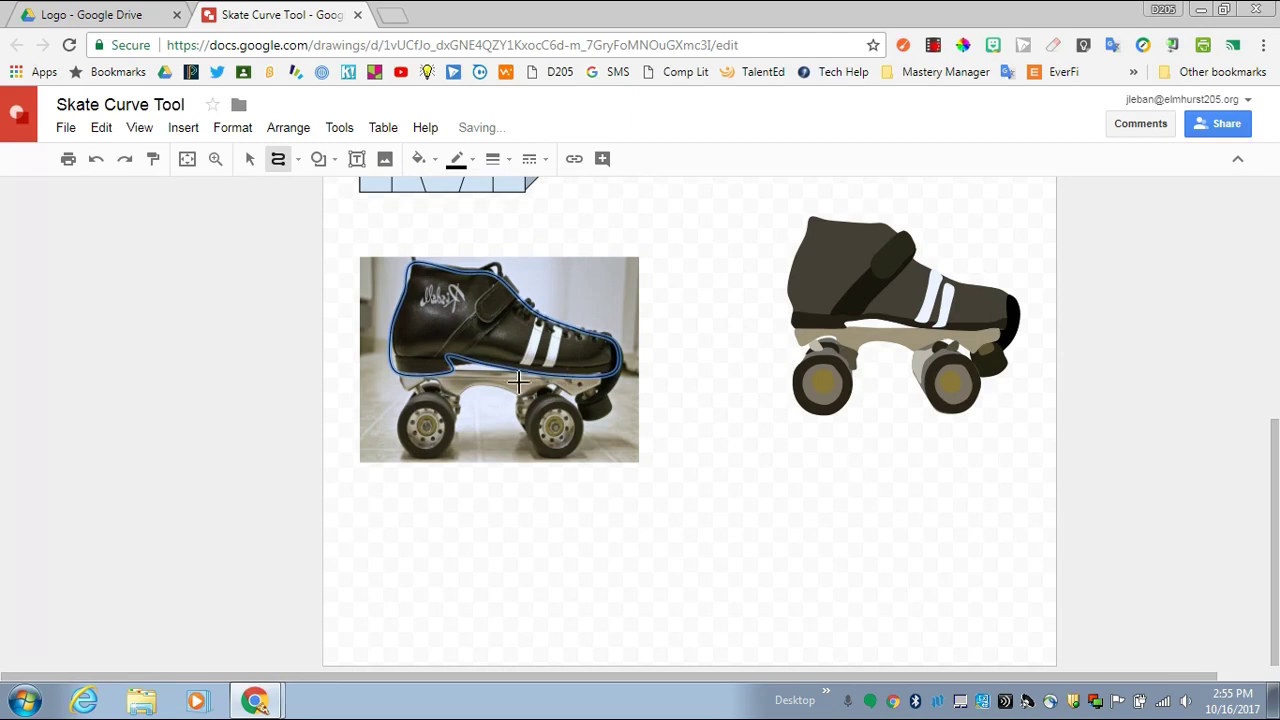
Trace a second closed curve shape over the boot's white stripe.
left_click(280, 161)
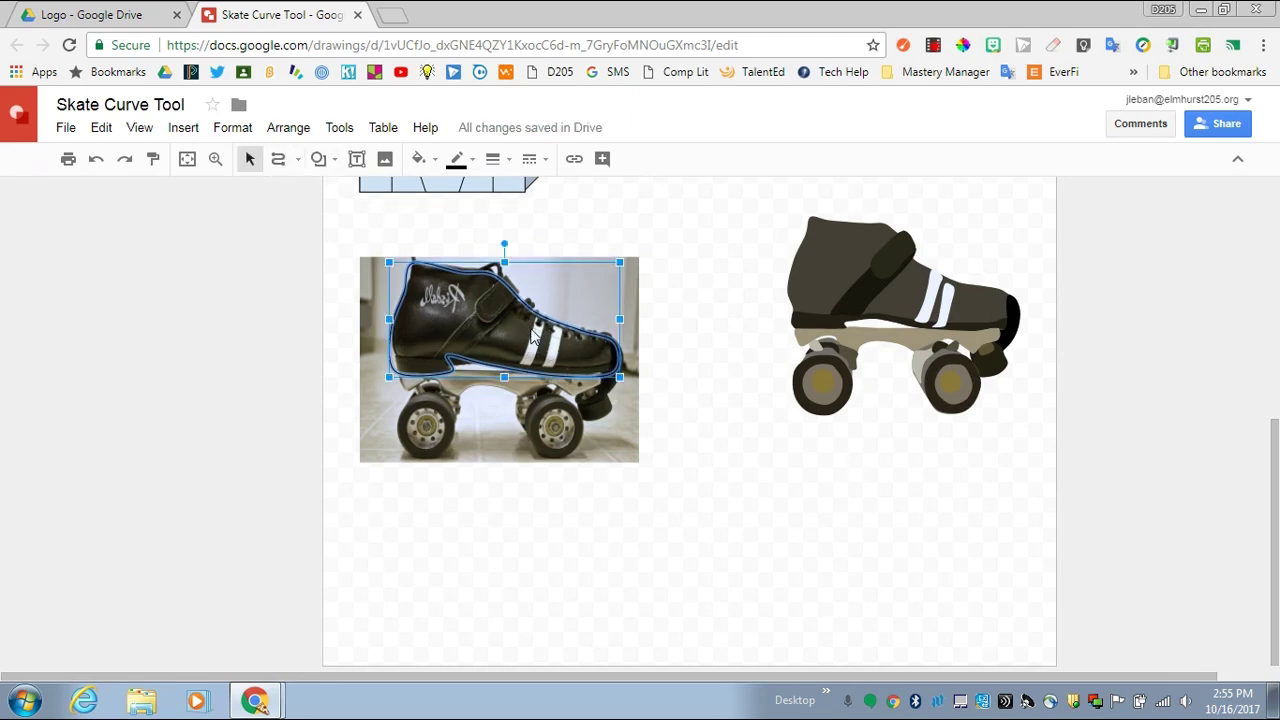
left_click(278, 158)
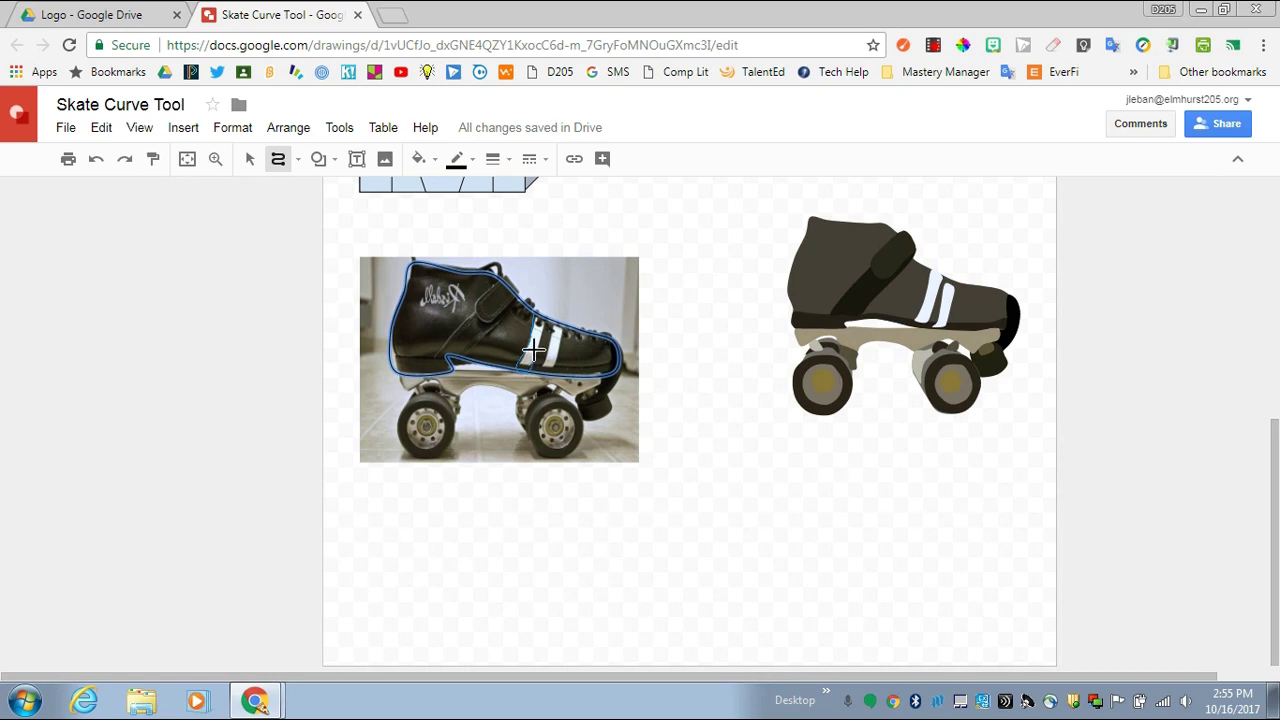
left_click(537, 312)
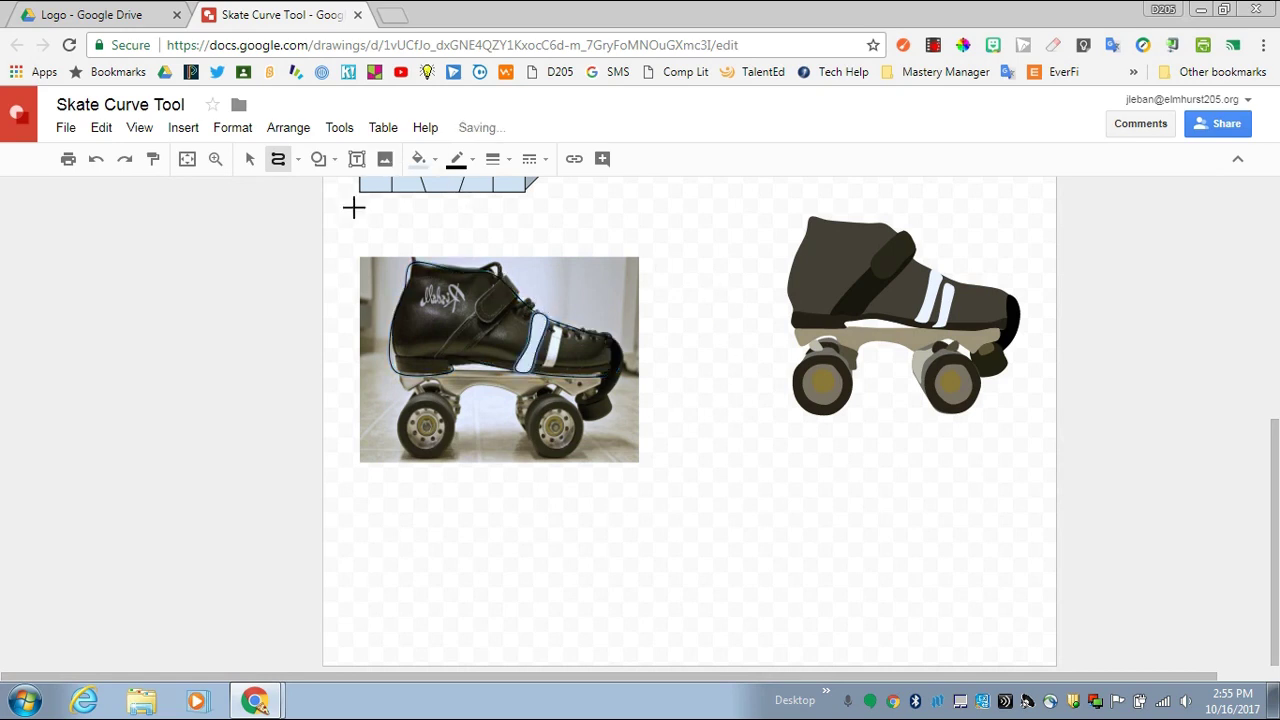
left_click(420, 160)
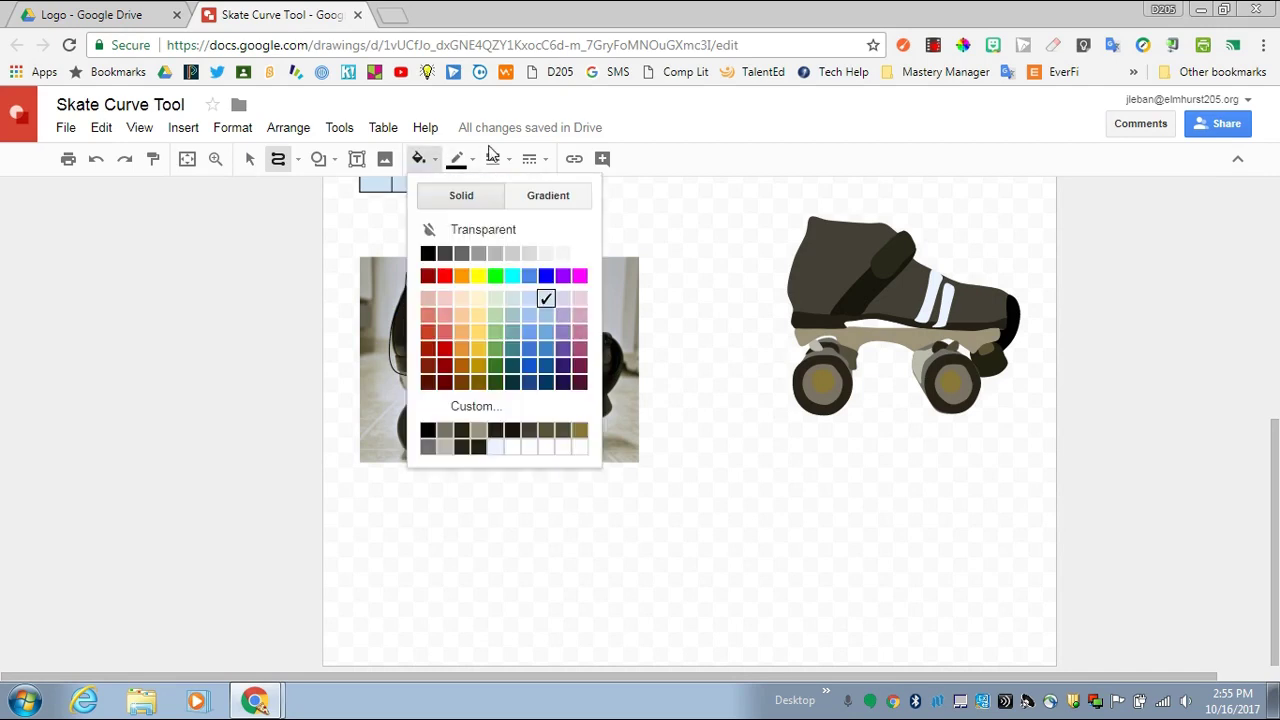
Fill the traced stripe shape with white, after briefly trying a dark grey sampled from the photo.
left_click(580, 252)
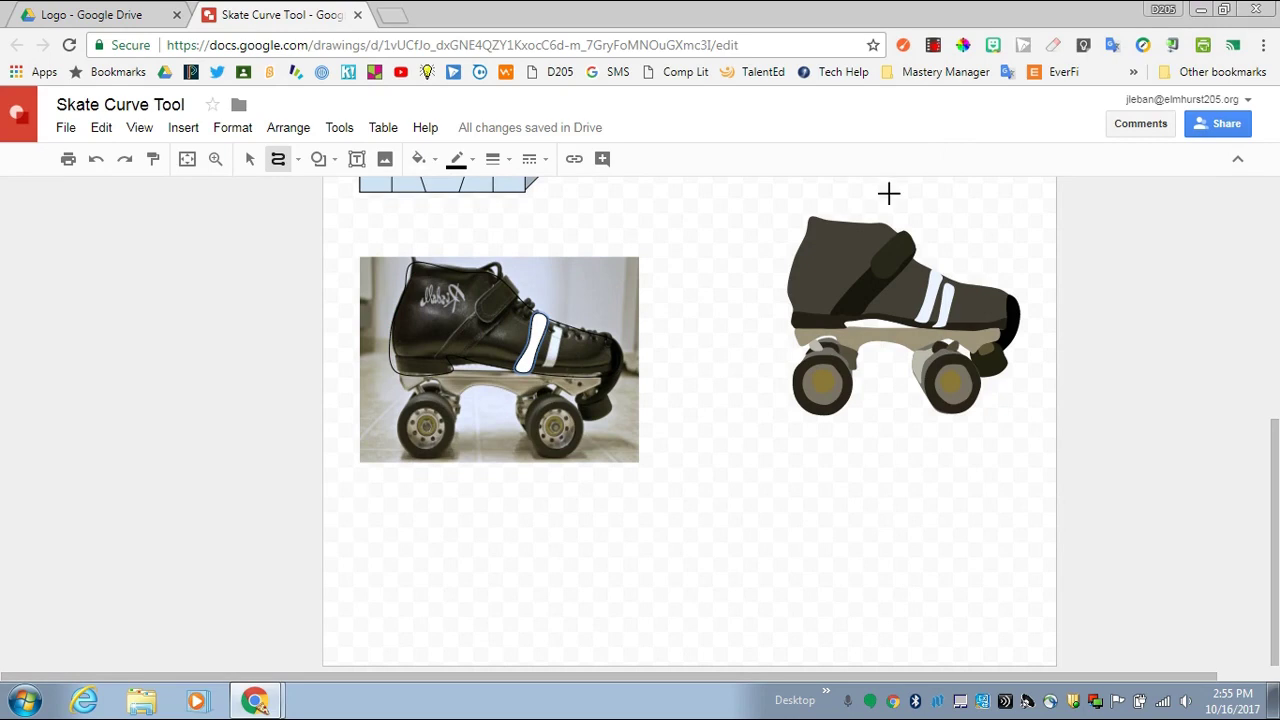
left_click(963, 46)
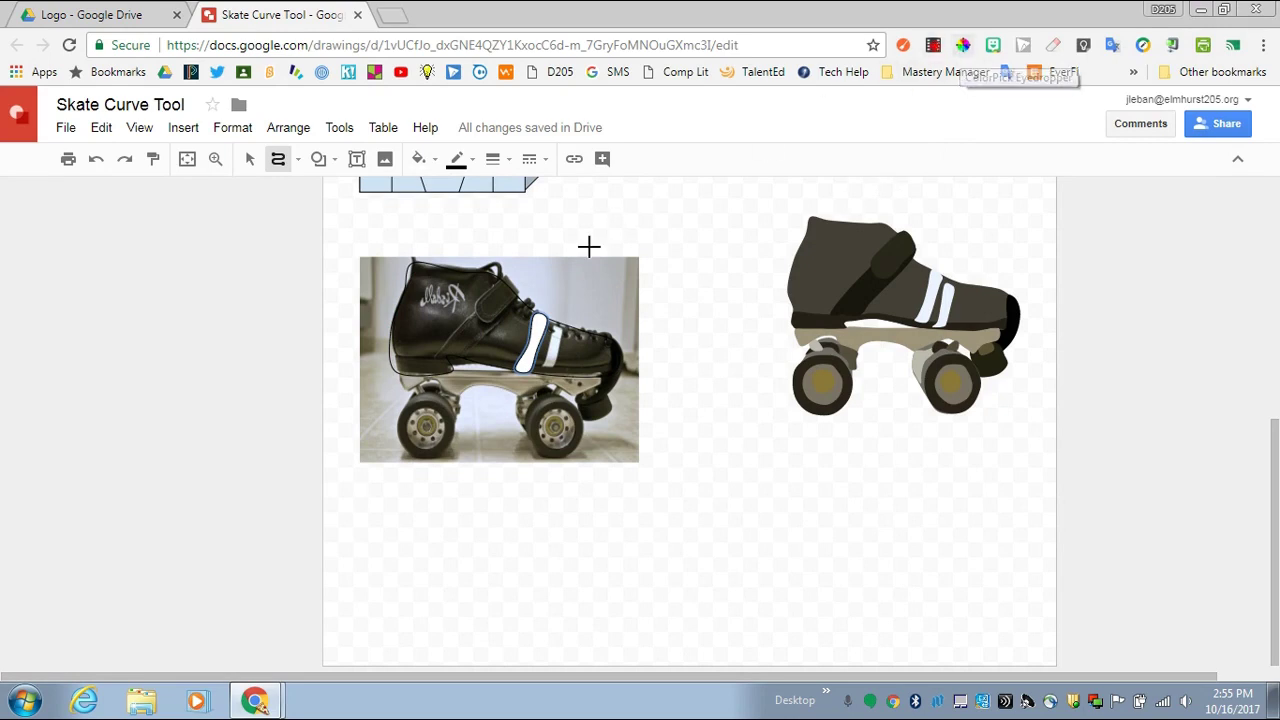
left_click(445, 313)
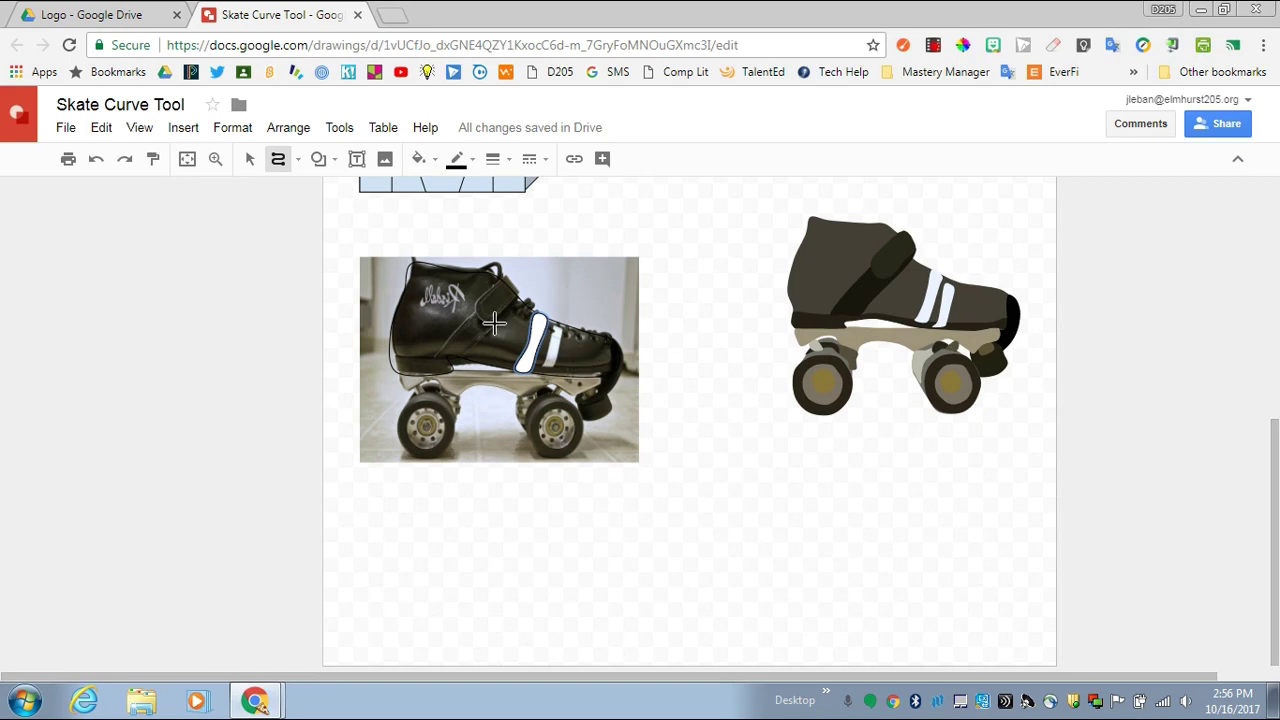
left_click(423, 161)
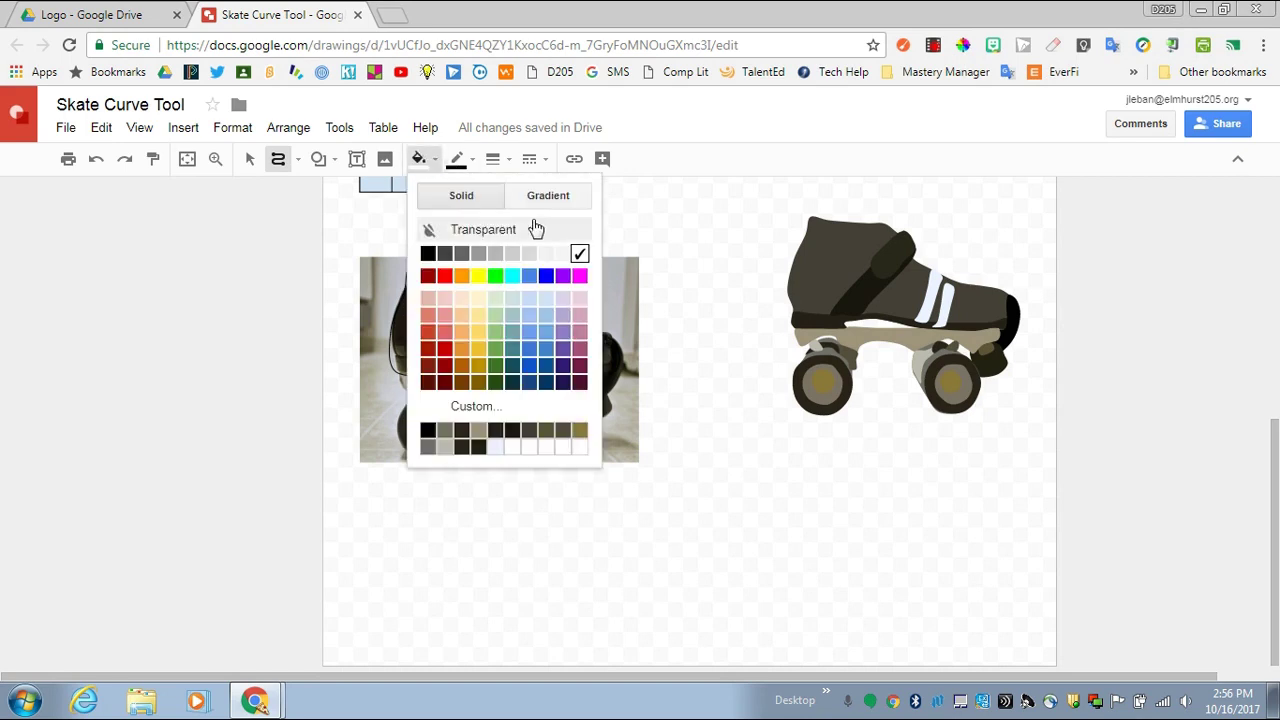
left_click(457, 259)
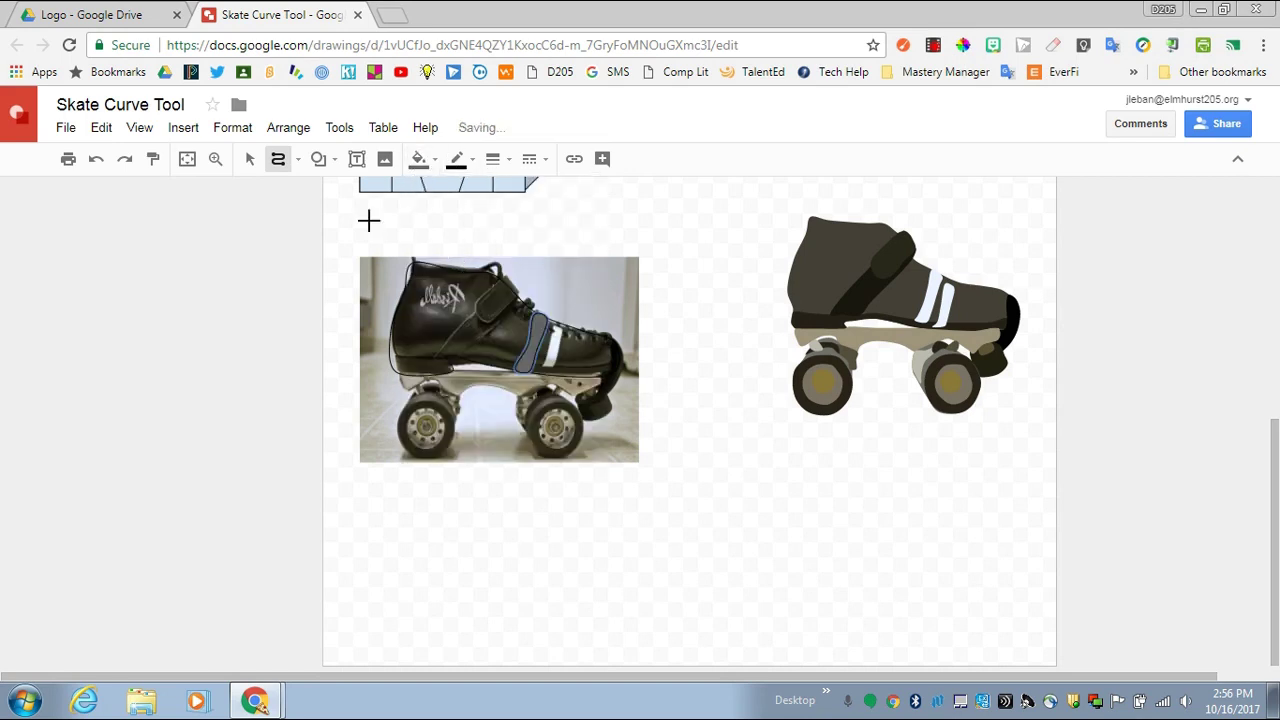
left_click(278, 160)
left_click(422, 160)
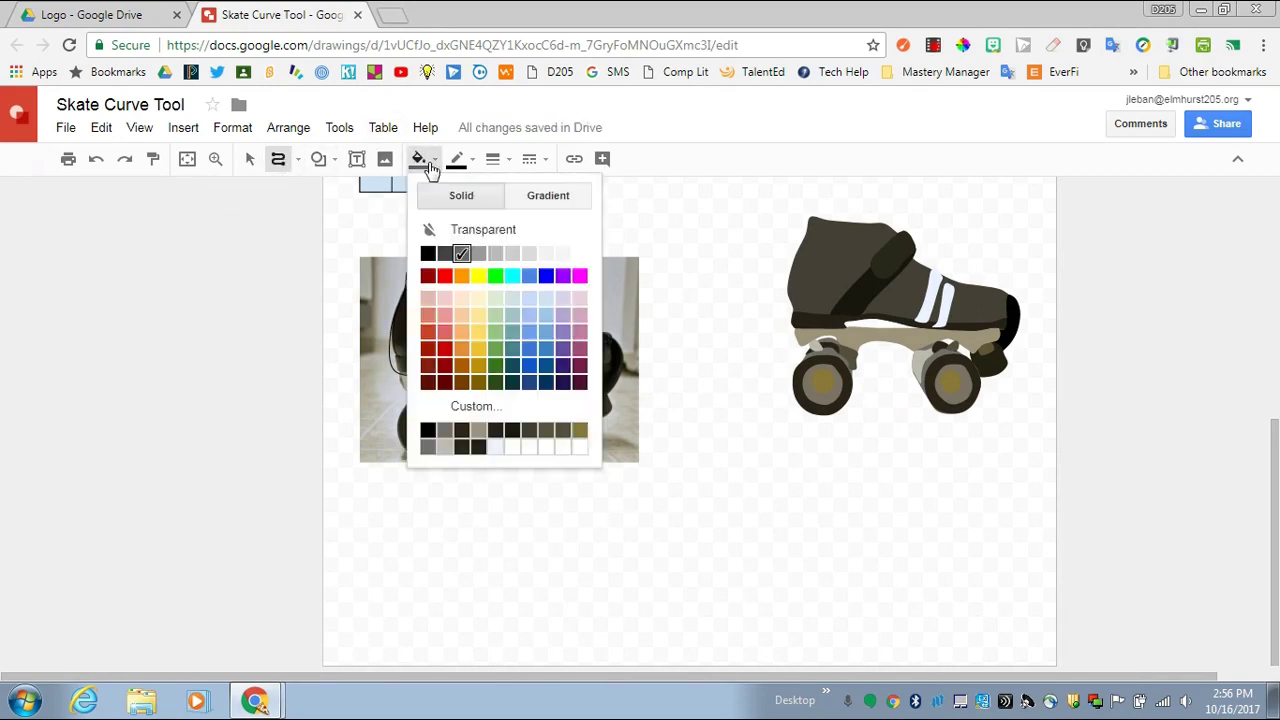
left_click(579, 254)
Select the traced boot shape, fill it with dark grey, then deselect it.
left_click(249, 160)
left_click(466, 314)
left_click(419, 159)
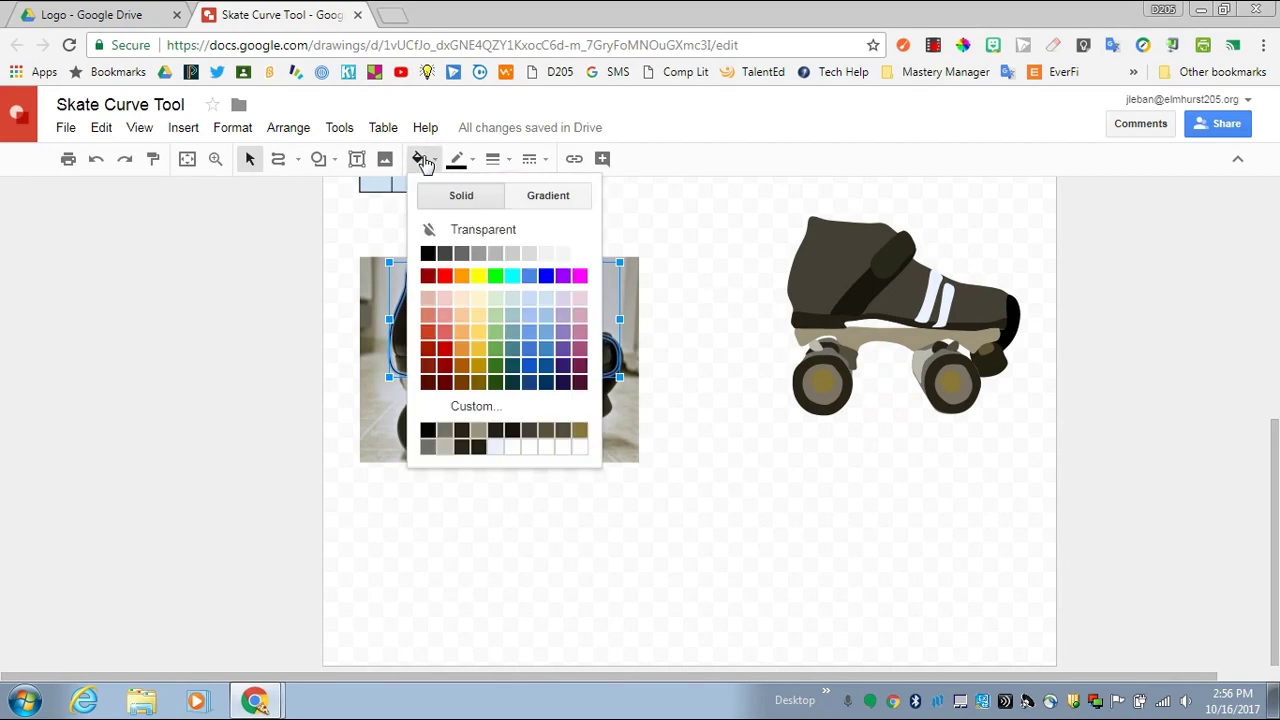
left_click(447, 252)
left_click(688, 358)
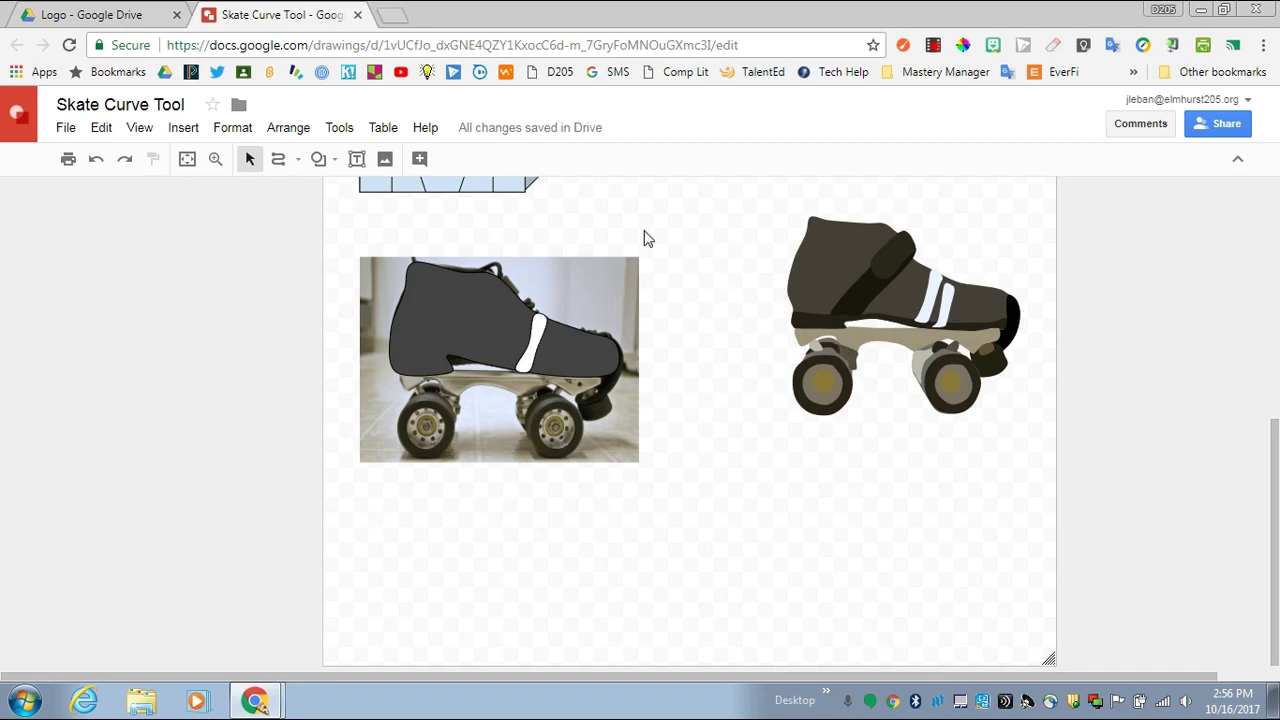
Drag the skate photo down and right, away from the grey traced boot.
mouse_move(596, 278)
left_mouse_down()
mouse_move(654, 363)
mouse_move(673, 449)
left_mouse_up()
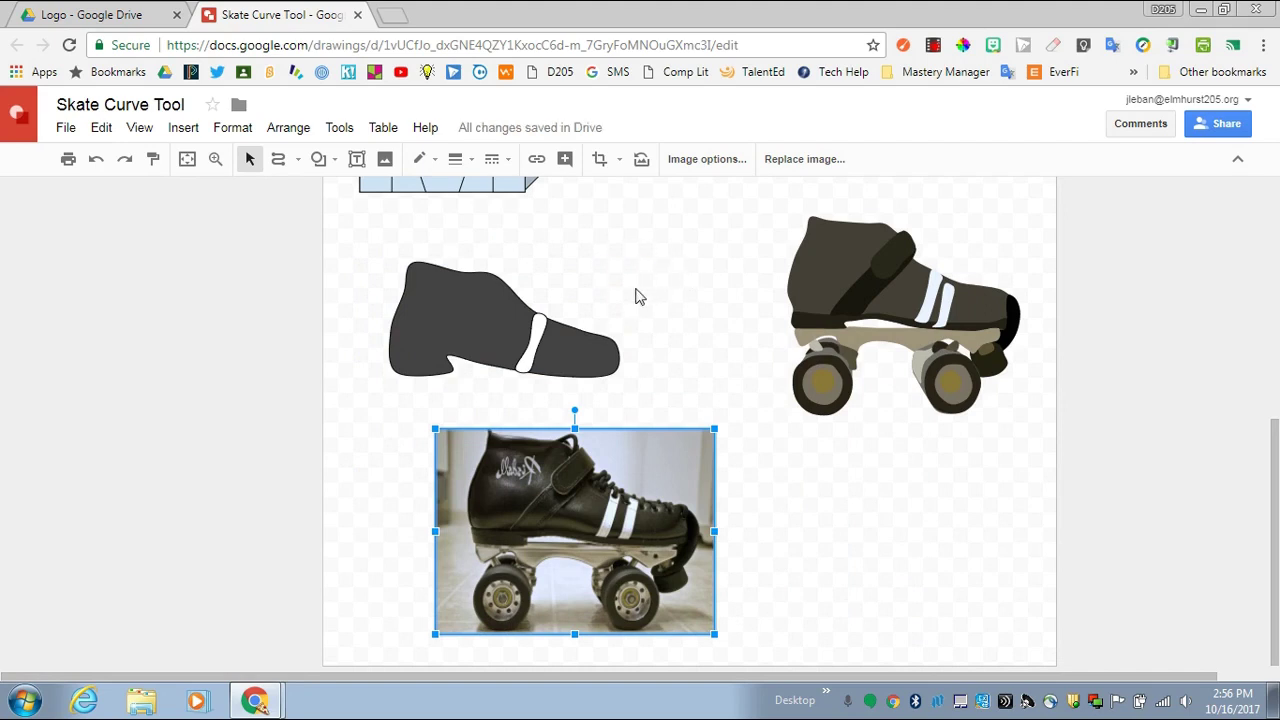
scroll(1004, 610, "up", 5)
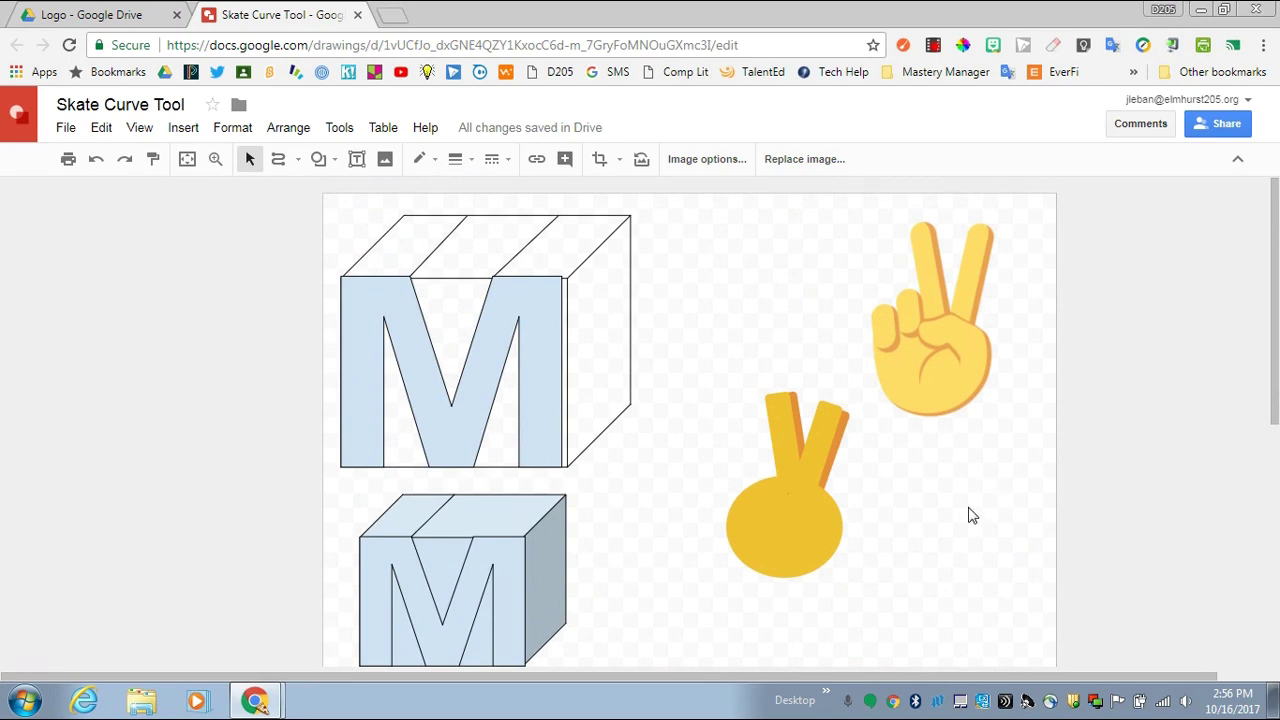
scroll(968, 515, "down", 1)
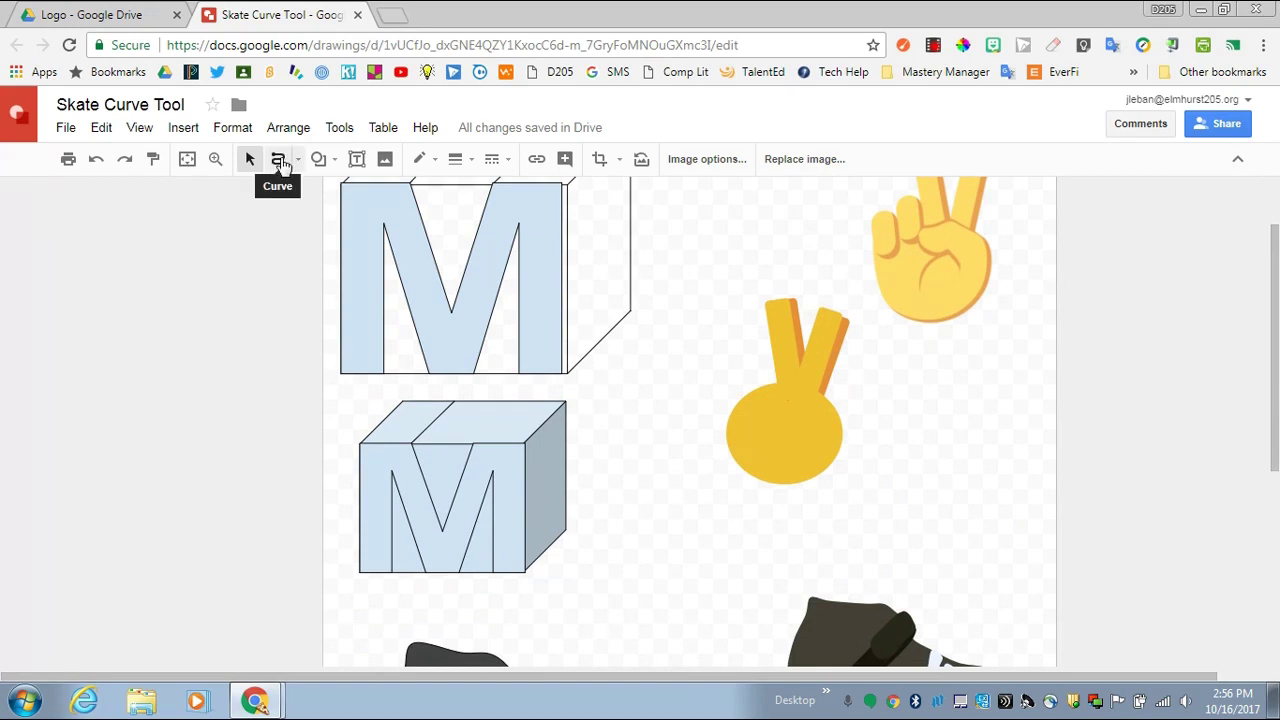